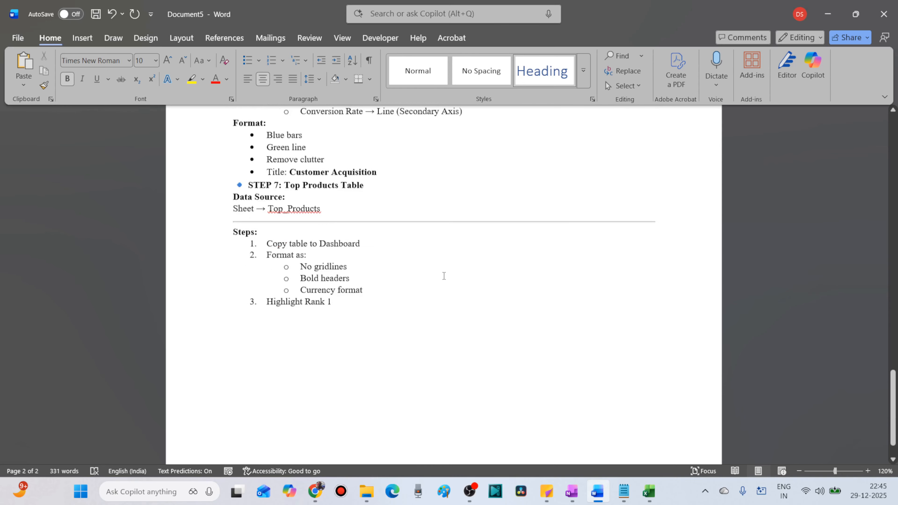
Review the dashboard build instructions in the Word document, from the final steps back to the opening checklist.
scroll(444, 276, up, 13)
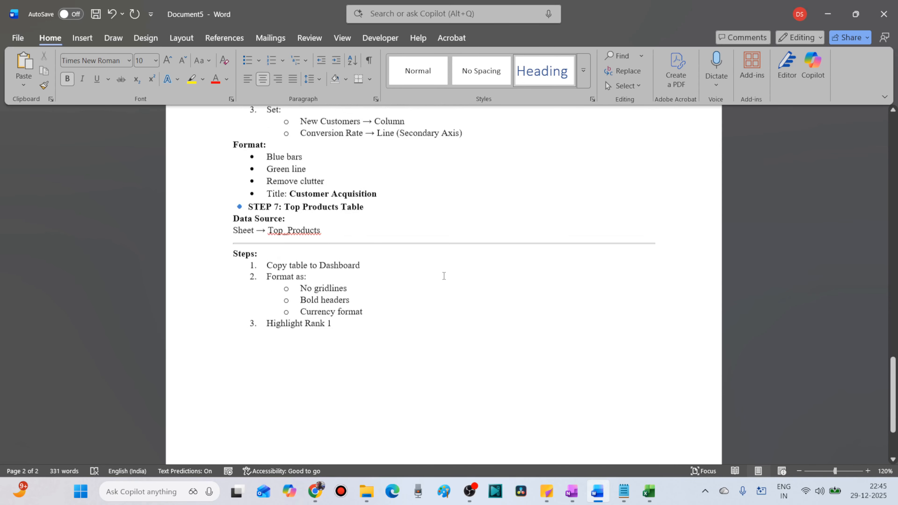
scroll(444, 276, up, 15)
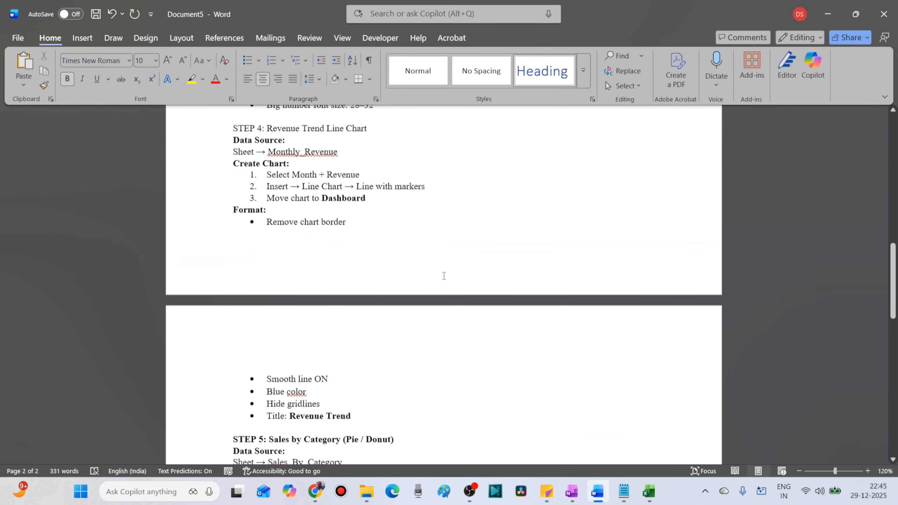
scroll(444, 276, up, 9)
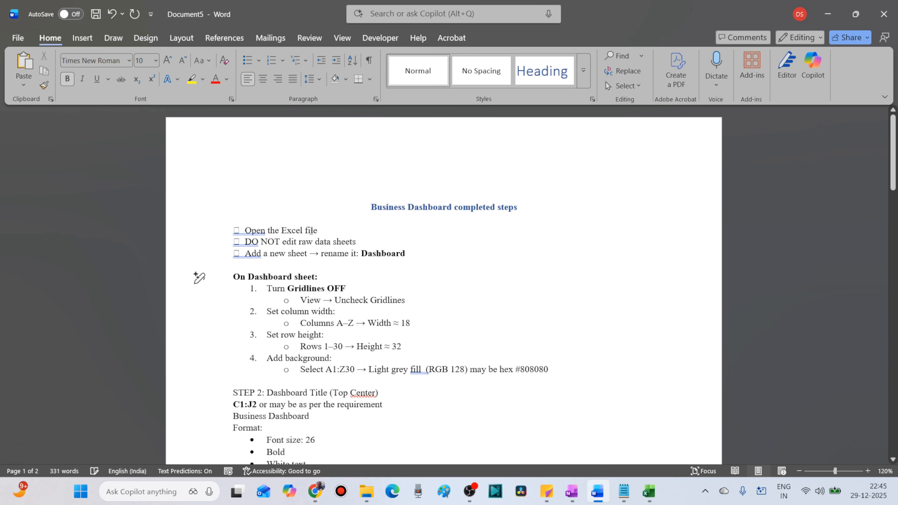
triple_click(311, 231)
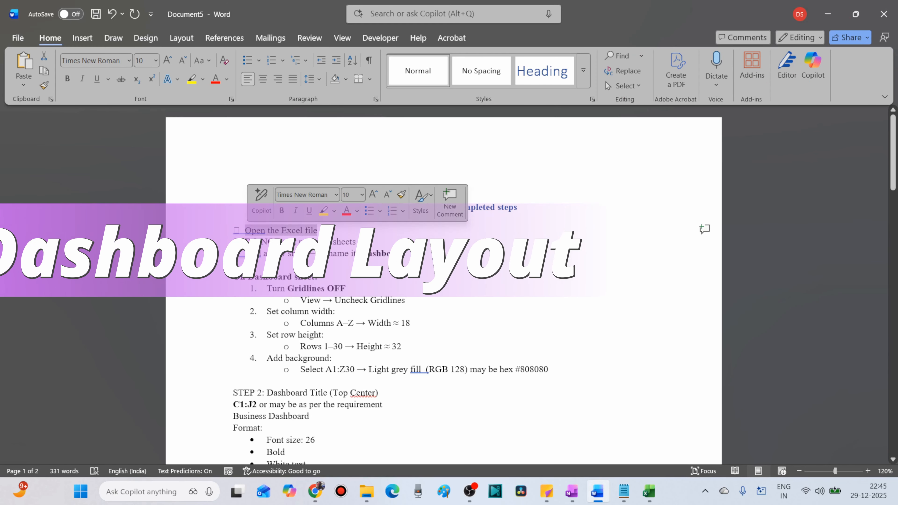
key(shift+Down)
click(199, 253)
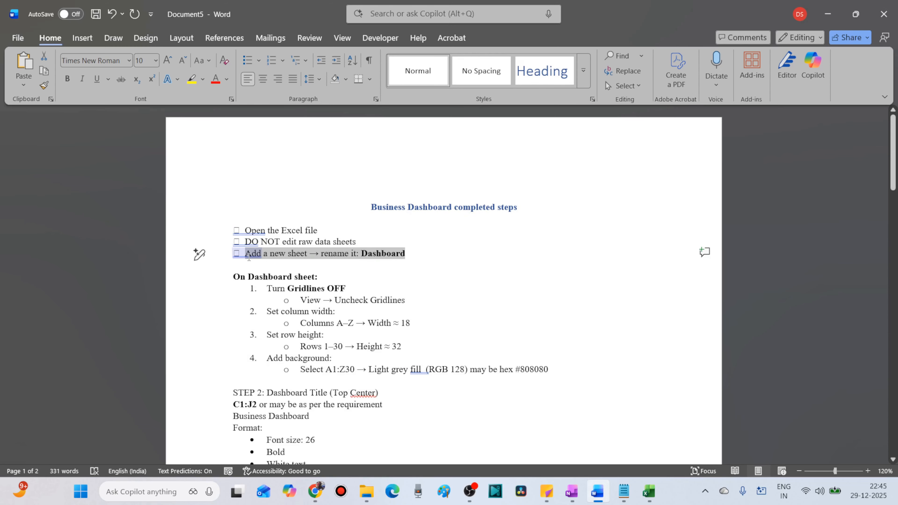
click(441, 305)
Switch to Excel, open Dashboard Practice File and add a new worksheet placed before KPI_Summary.
key(alt+Tab)
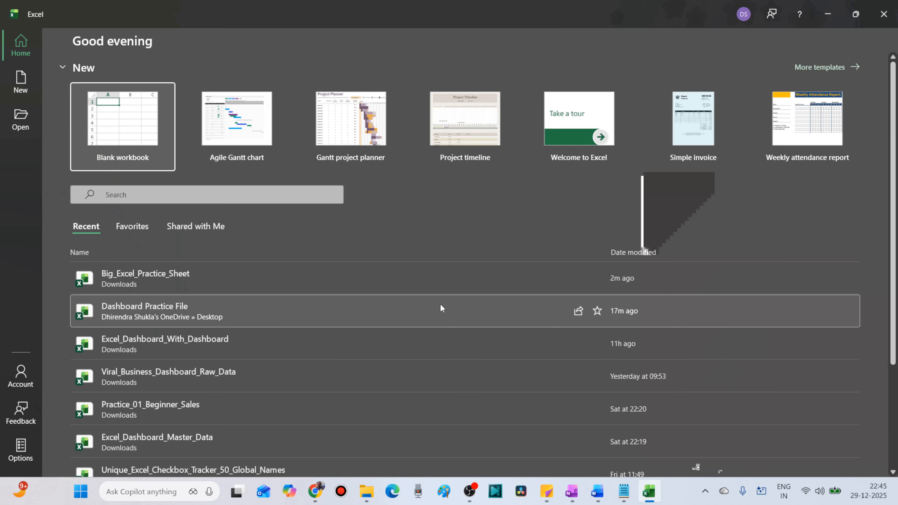
click(125, 298)
click(480, 458)
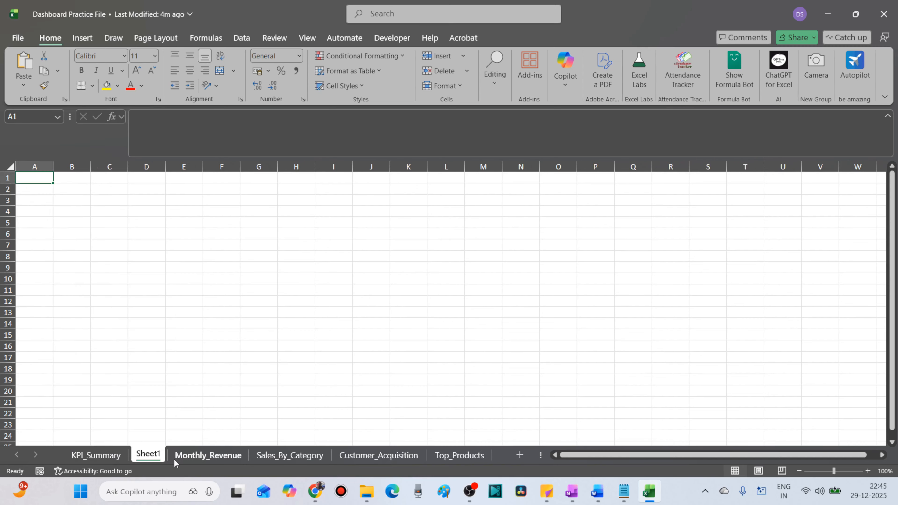
drag(152, 456, 86, 459)
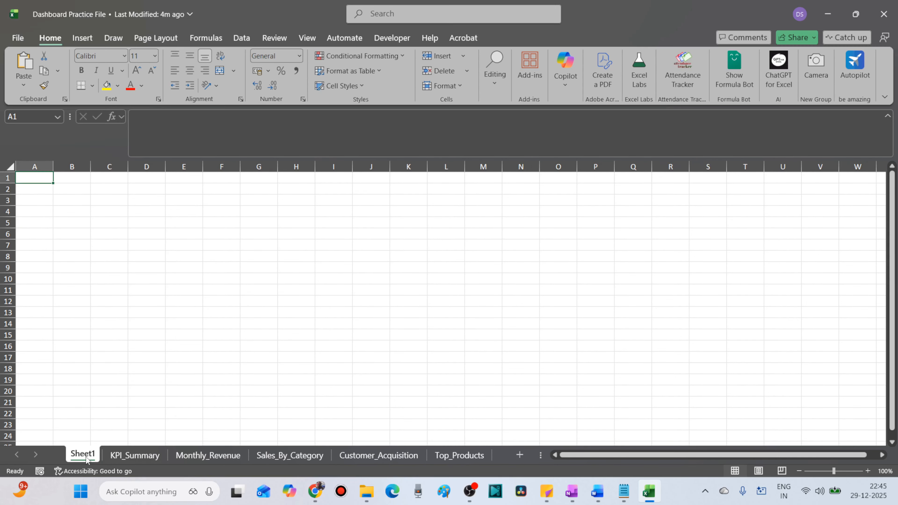
Rename Sheet1 as Dashboard, copying the name from the checklist in the Word document.
key(alt+Tab)
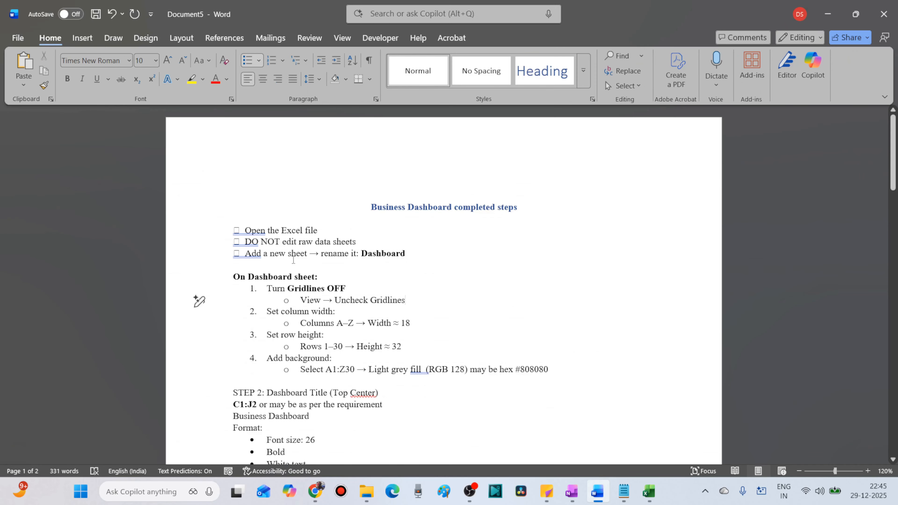
double_click(390, 250)
key(ctrl+c)
key(alt+Tab)
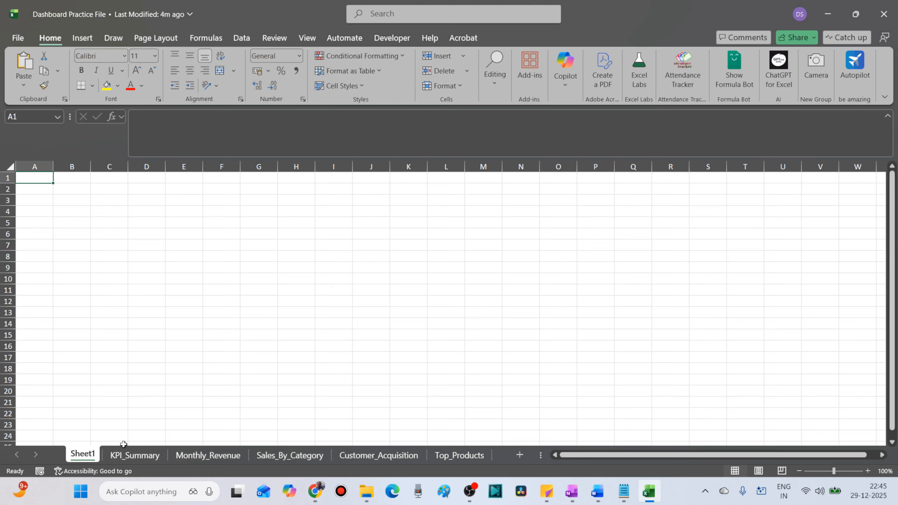
double_click(83, 456)
key(ctrl+v)
click(182, 381)
Check the gridlines instruction in Word and turn off gridlines on the Dashboard sheet in Excel.
key(alt+Tab)
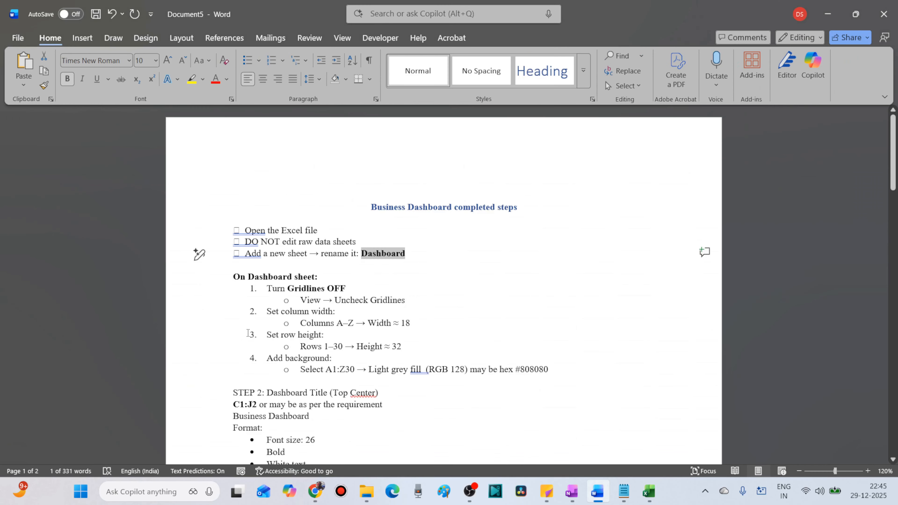
drag(261, 292, 350, 288)
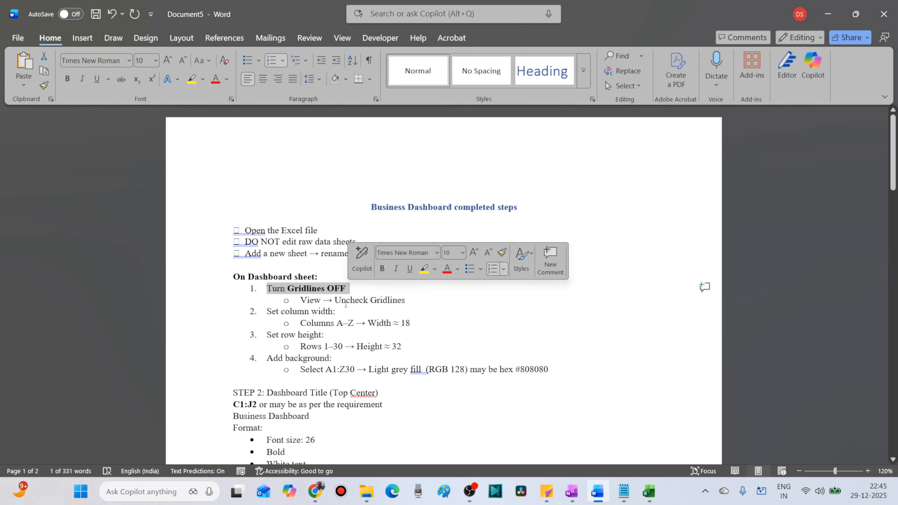
key(alt+Tab)
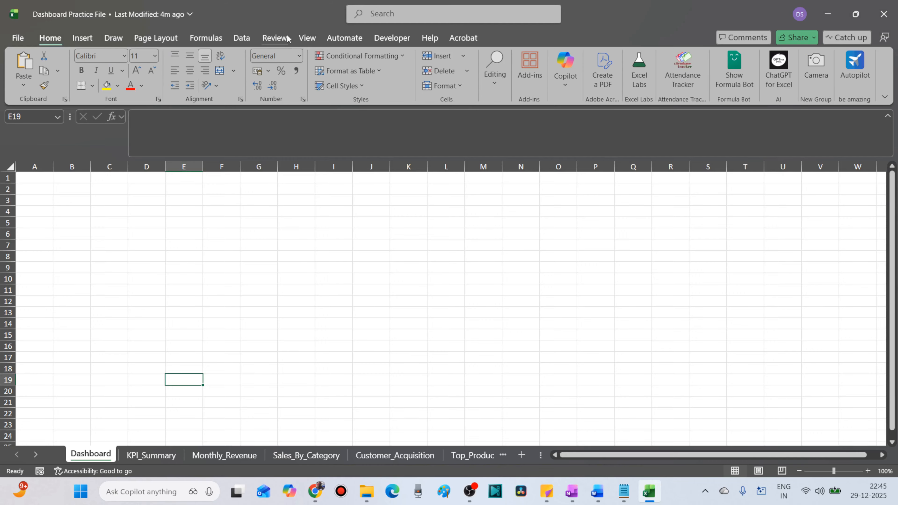
click(306, 38)
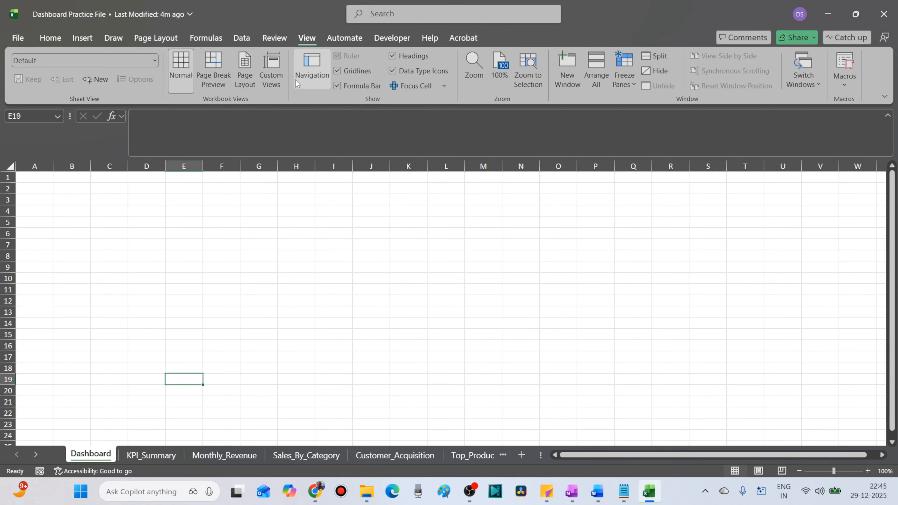
click(337, 70)
click(204, 233)
Check the column width instruction in Word and set all columns of the Dashboard sheet to width 18.
key(alt+Tab)
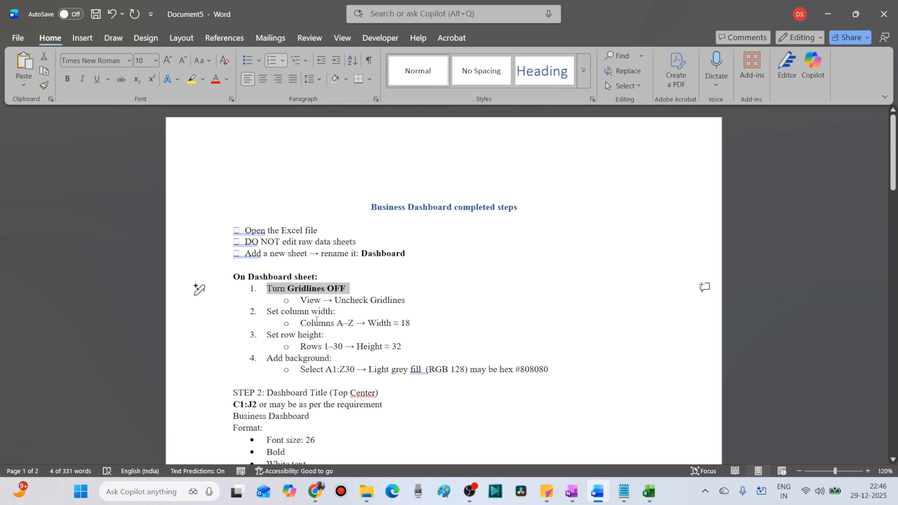
drag(316, 320, 418, 325)
key(alt+Tab)
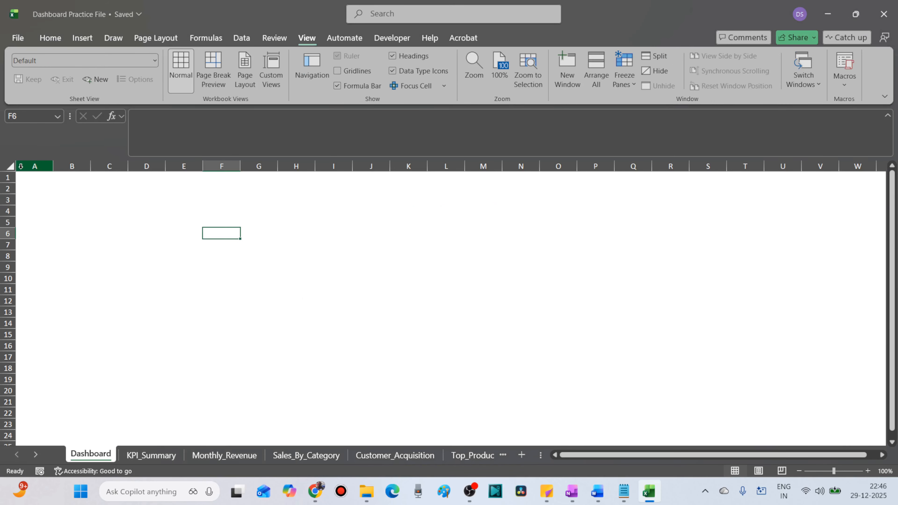
click(10, 166)
right_click(73, 164)
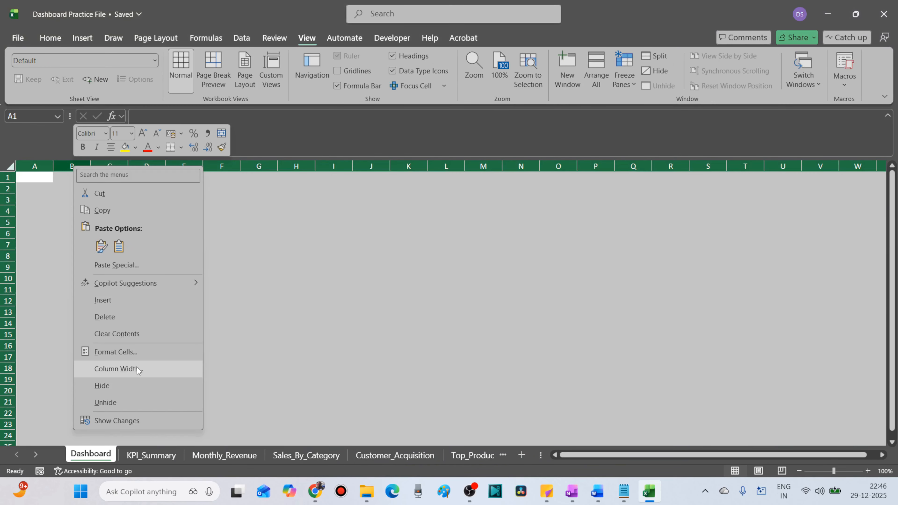
click(137, 367)
text(18)
key(Return)
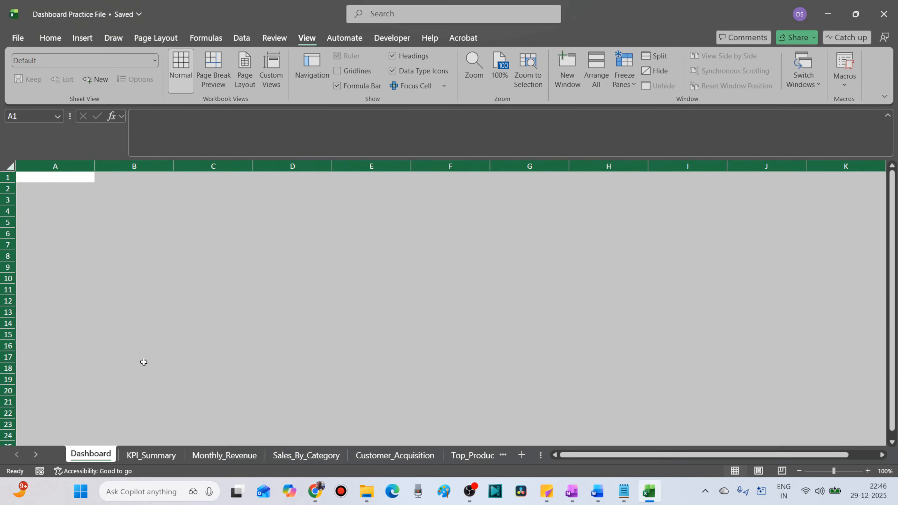
Check the row height instruction in Word and set all rows of the Dashboard sheet to height 32.
key(alt+Tab)
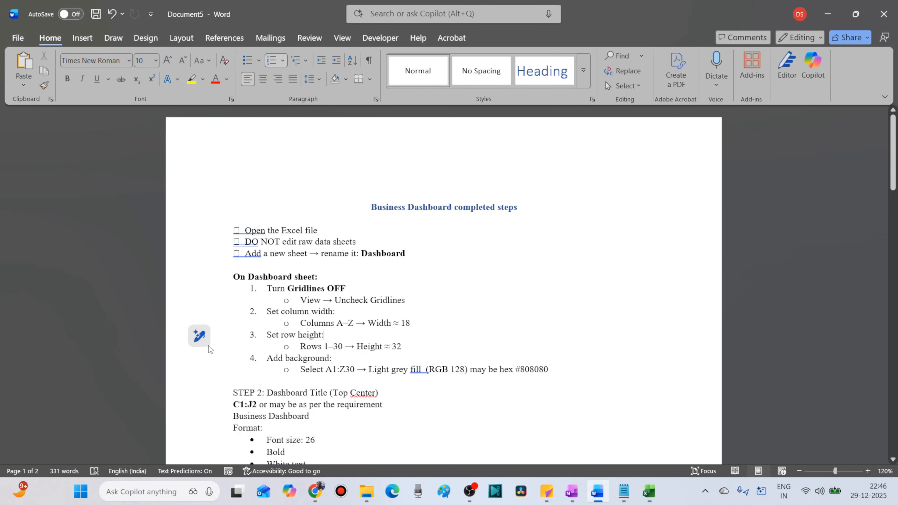
click(200, 345)
key(alt+Tab)
click(7, 165)
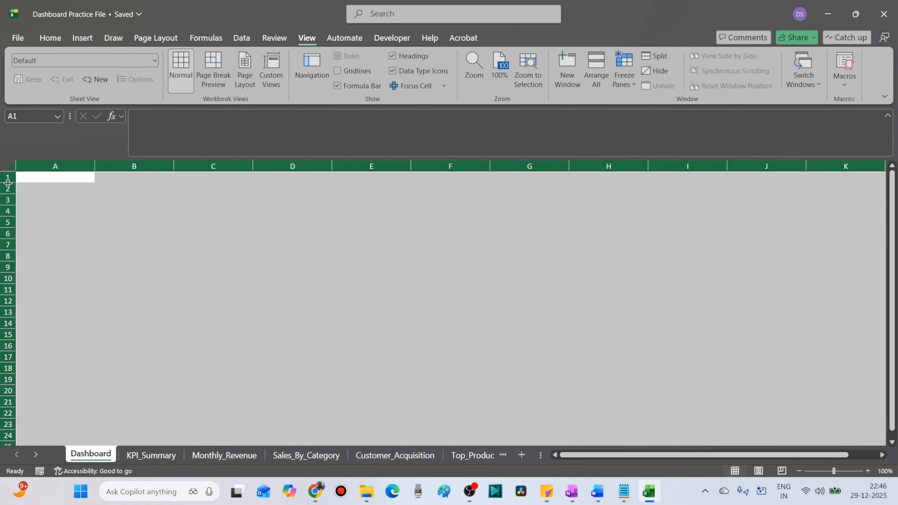
right_click(3, 210)
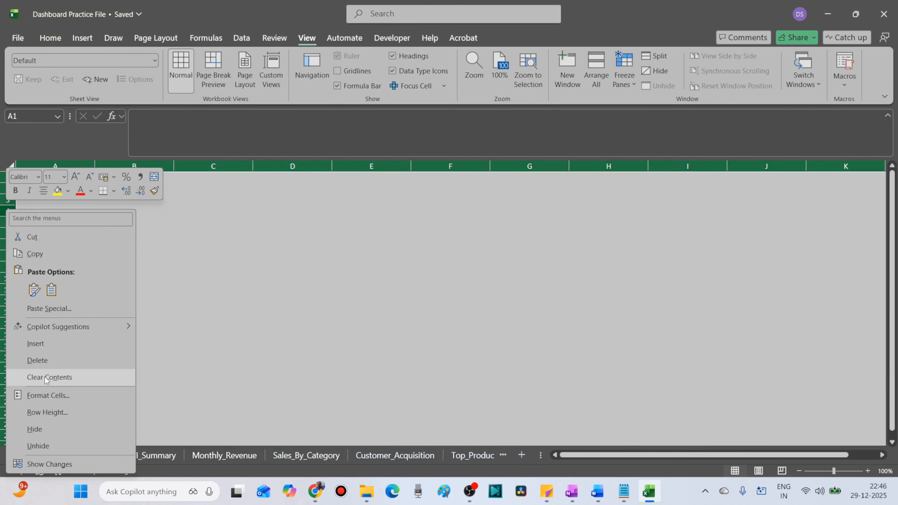
click(47, 412)
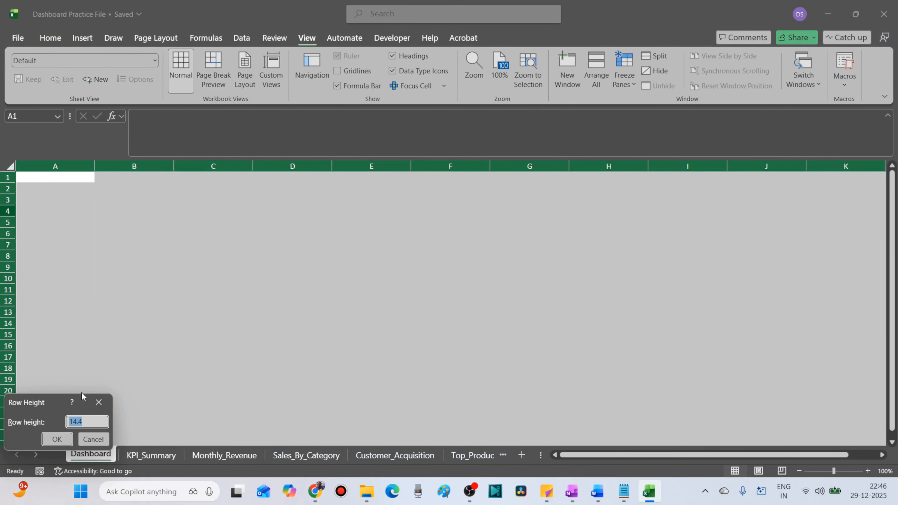
text(32)
key(Return)
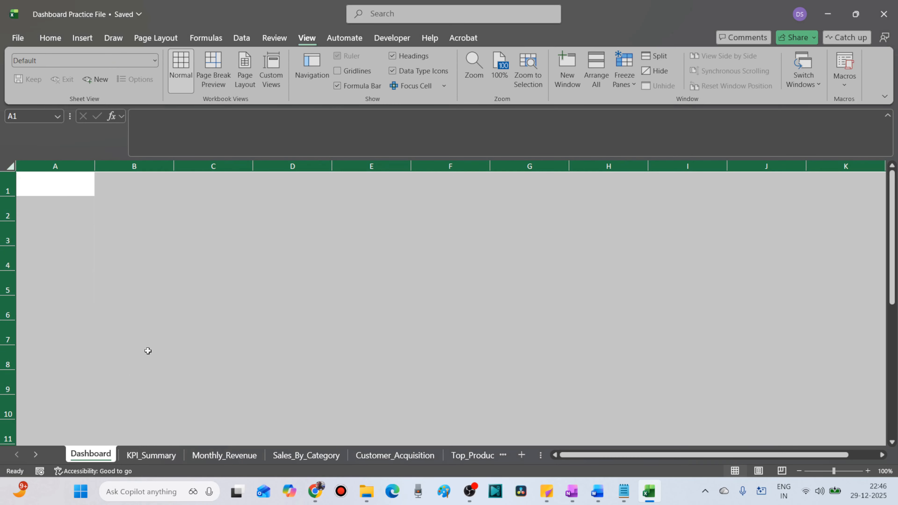
click(152, 340)
Following the background instruction in Word, fill A1:Y30 of the Dashboard sheet with custom grey RGB 128, 128, 128 (#808080).
key(alt+Tab)
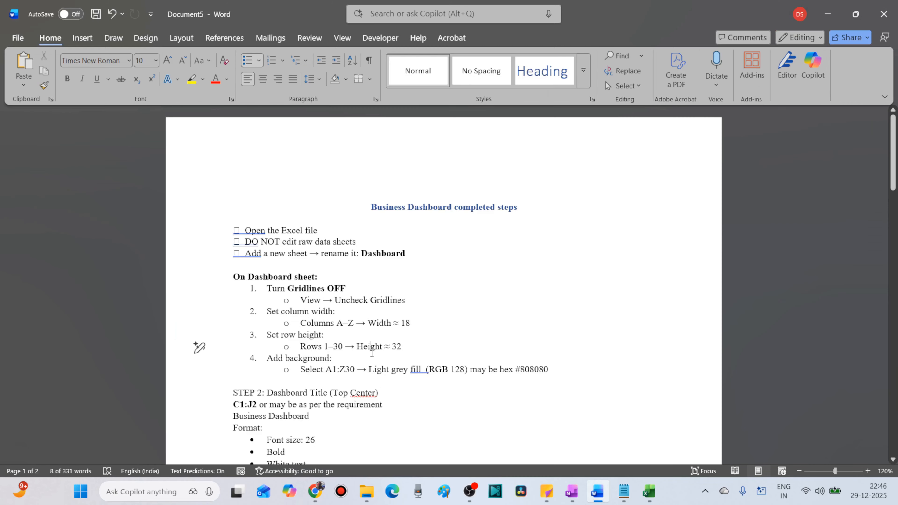
drag(326, 370, 457, 368)
key(alt+Tab)
drag(53, 182, 554, 298)
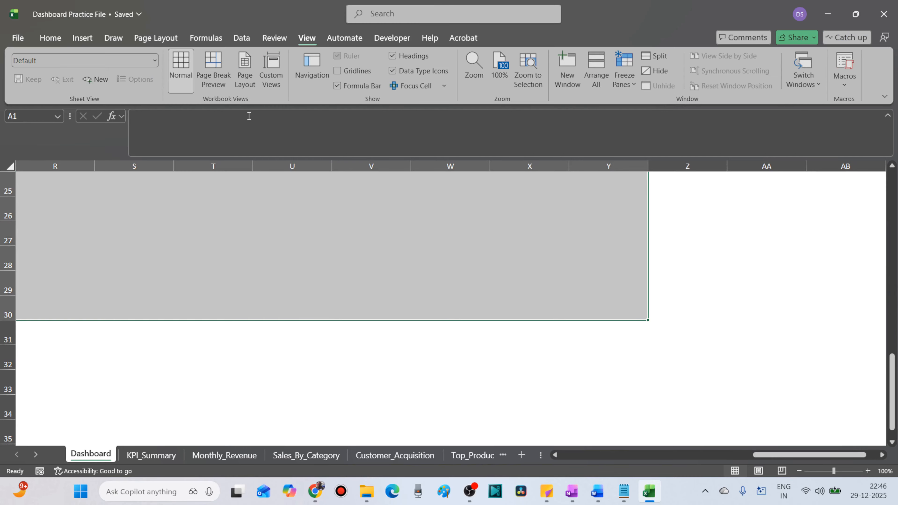
click(60, 39)
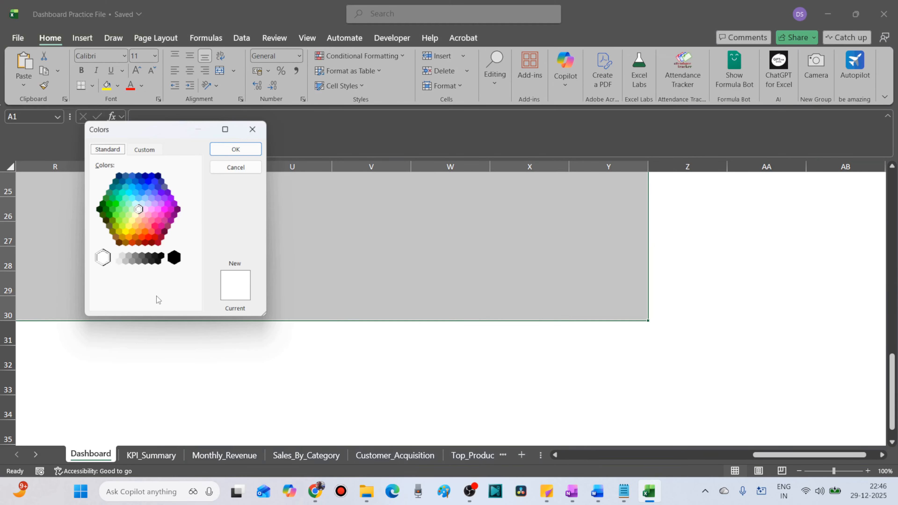
click(145, 149)
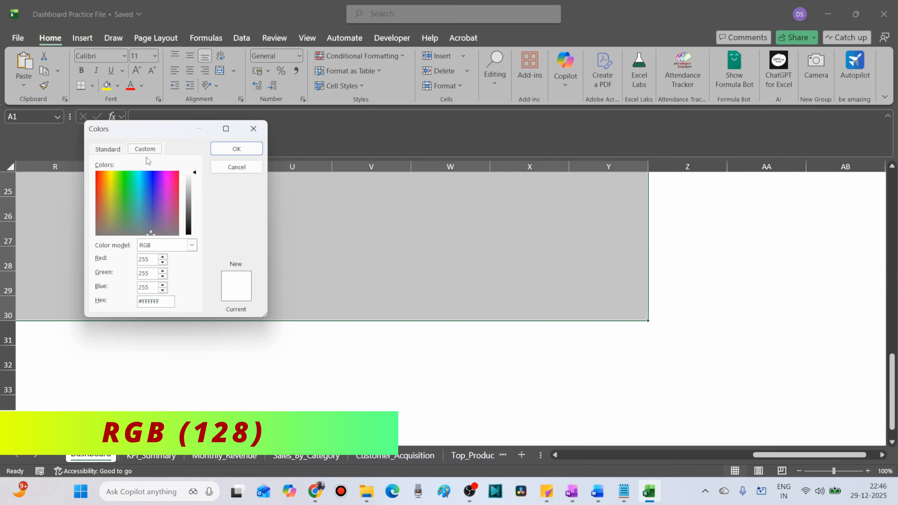
key(Tab)
text(128)
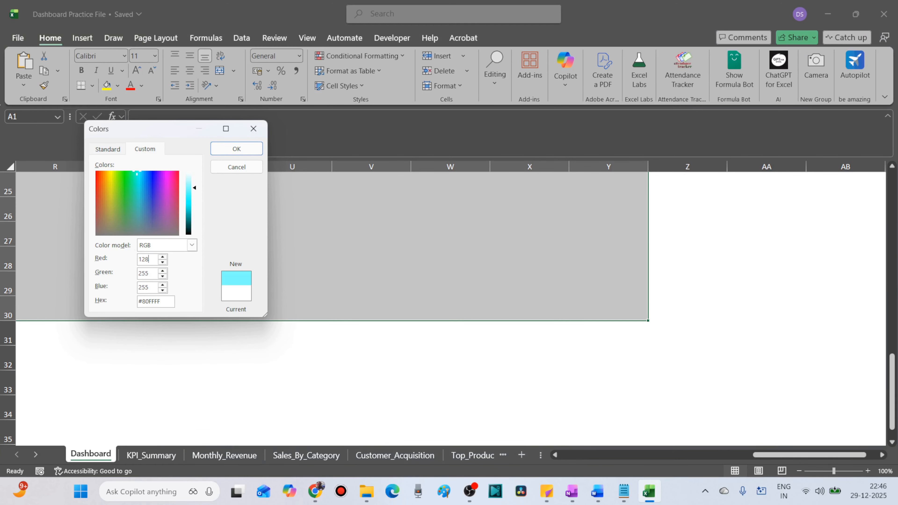
key(Tab)
text(1)
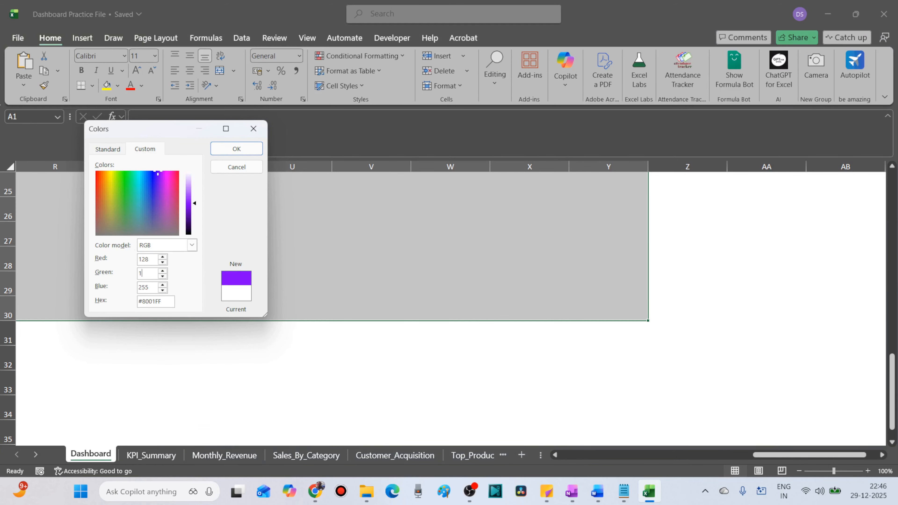
text(28)
key(Tab)
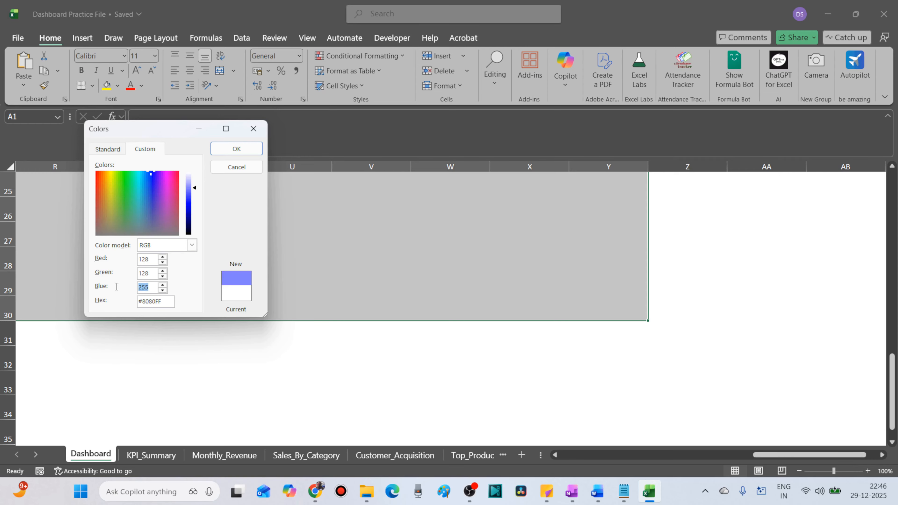
text(128)
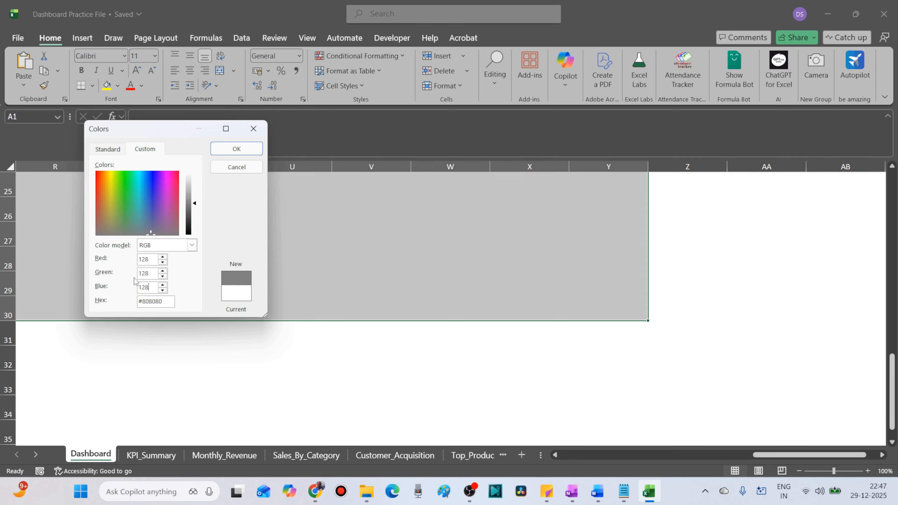
click(236, 167)
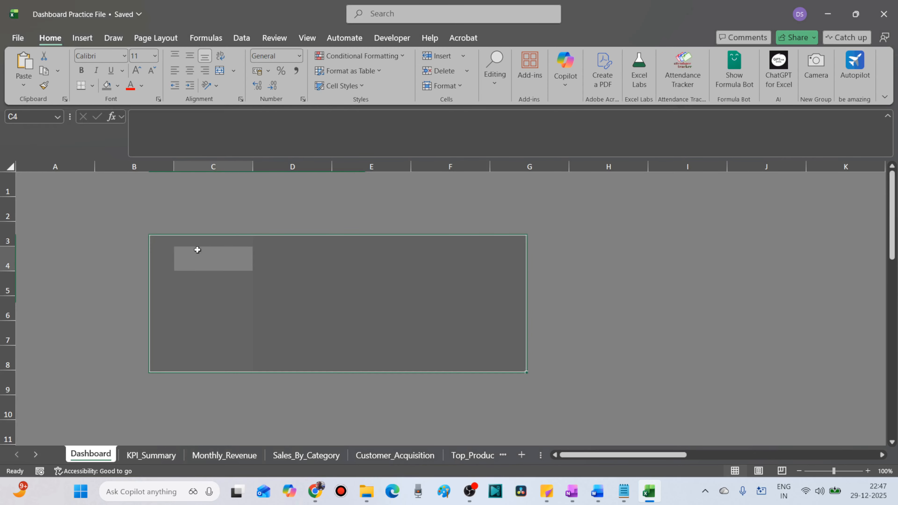
Check the title range instruction in Word and merge cells C1:J2 on the Dashboard sheet in Excel.
key(alt+Tab)
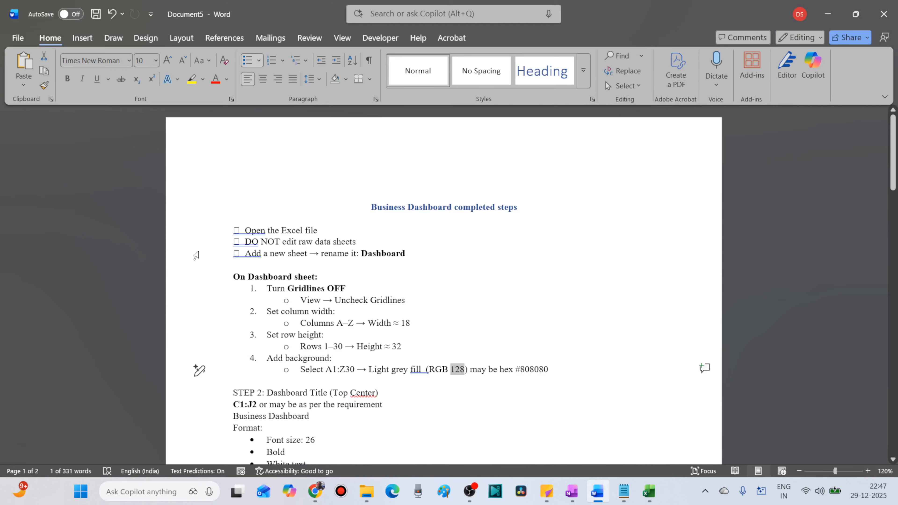
scroll(197, 256, down, 2)
click(244, 348)
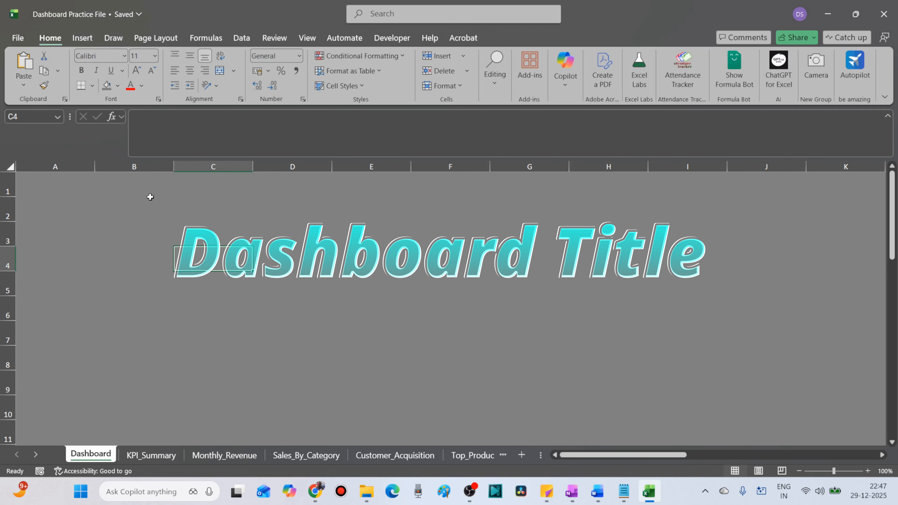
drag(179, 188, 767, 209)
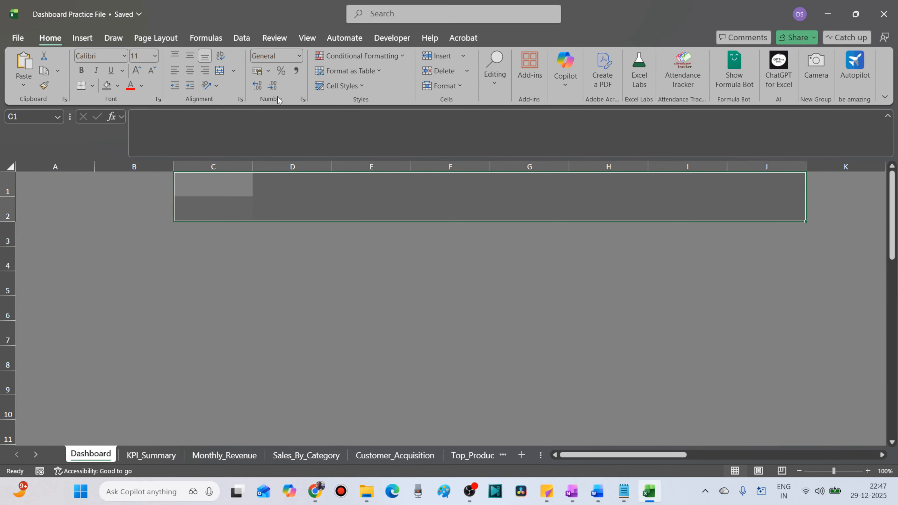
click(218, 71)
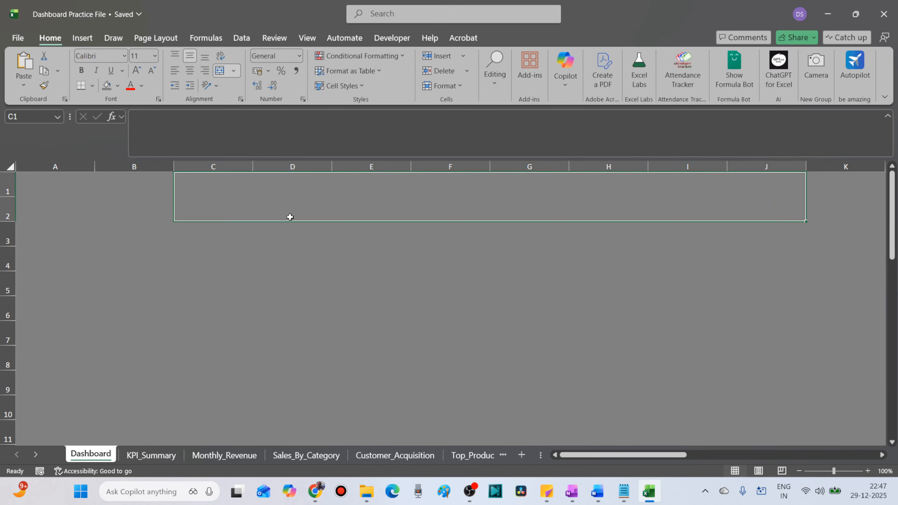
Check the title wording in Word and enter "Business Dashboard" in the merged title cell in Excel.
key(alt+Tab)
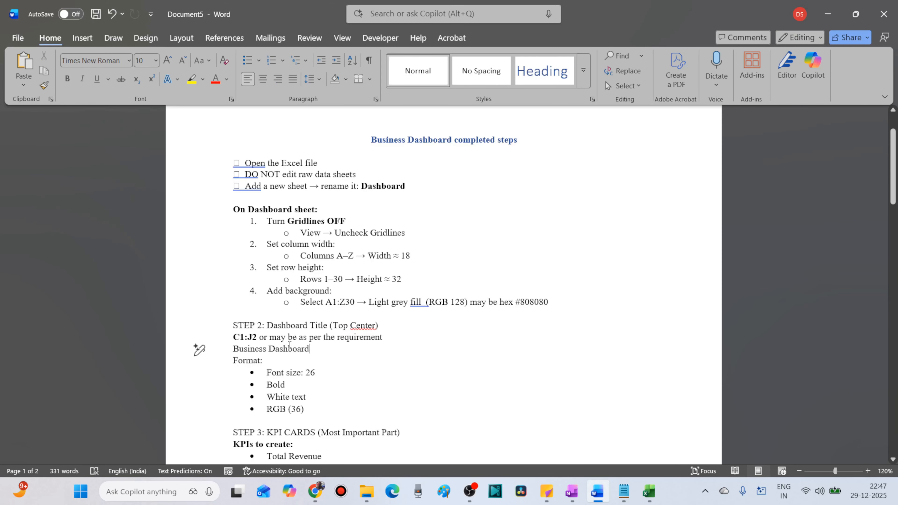
key(alt+Tab)
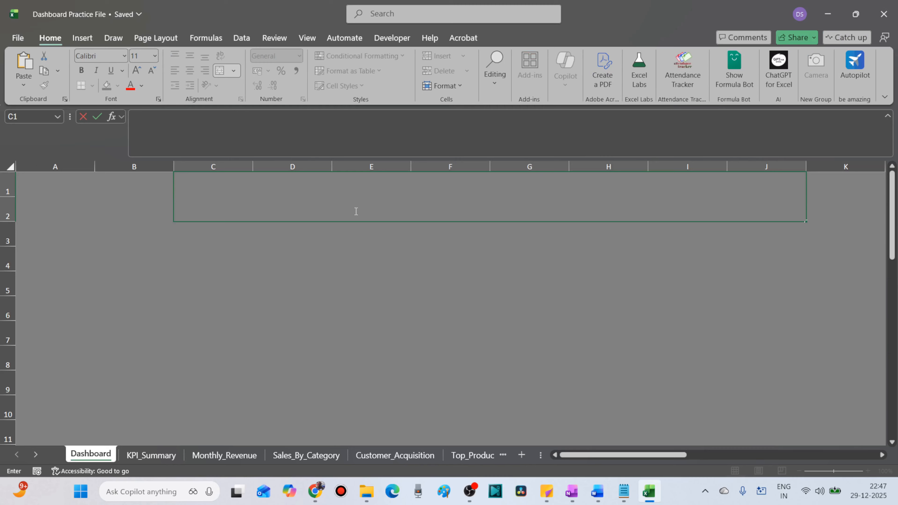
click(399, 267)
click(318, 198)
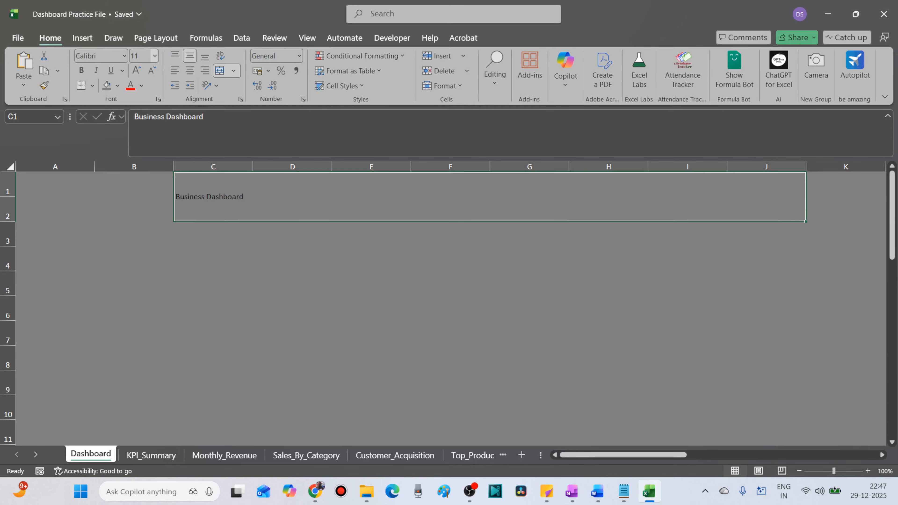
Format the dashboard title with font size 26, bold, centred and white text.
key(alt+h)
text(fs26)
key(Return)
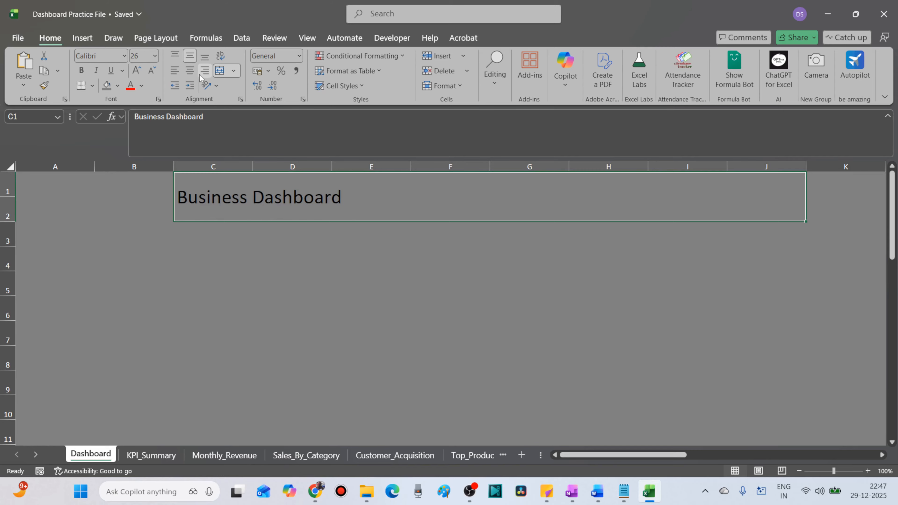
click(190, 71)
key(ctrl+b)
click(141, 86)
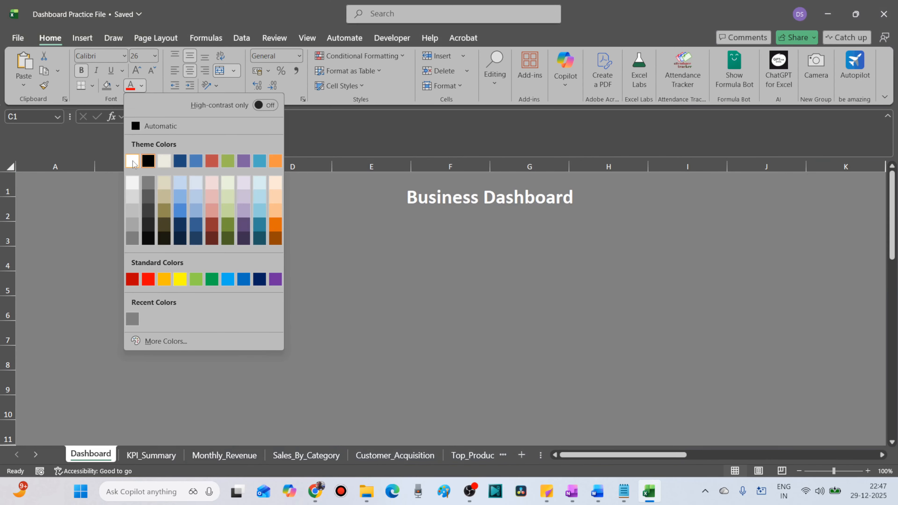
In the Word instructions, edit the last title format bullet to read "Fill RGB (36)".
key(alt+Tab)
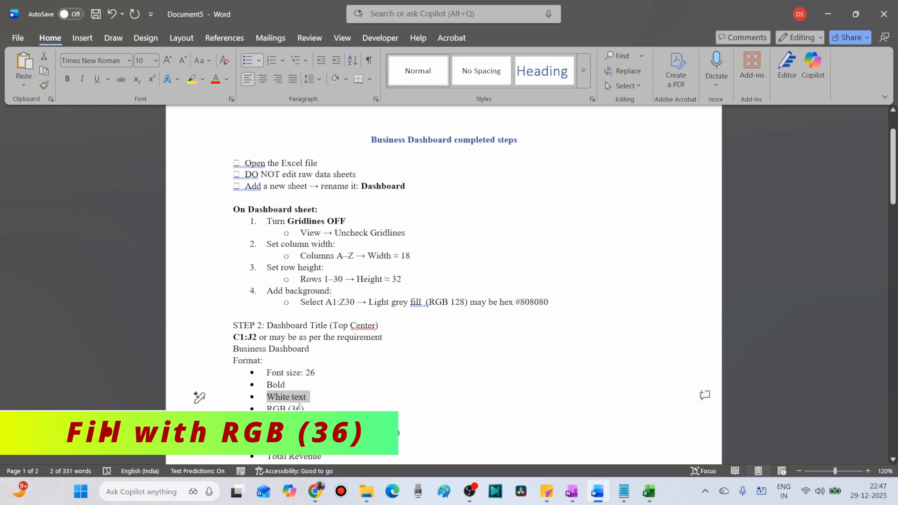
click(267, 409)
text(Fill)
click(350, 414)
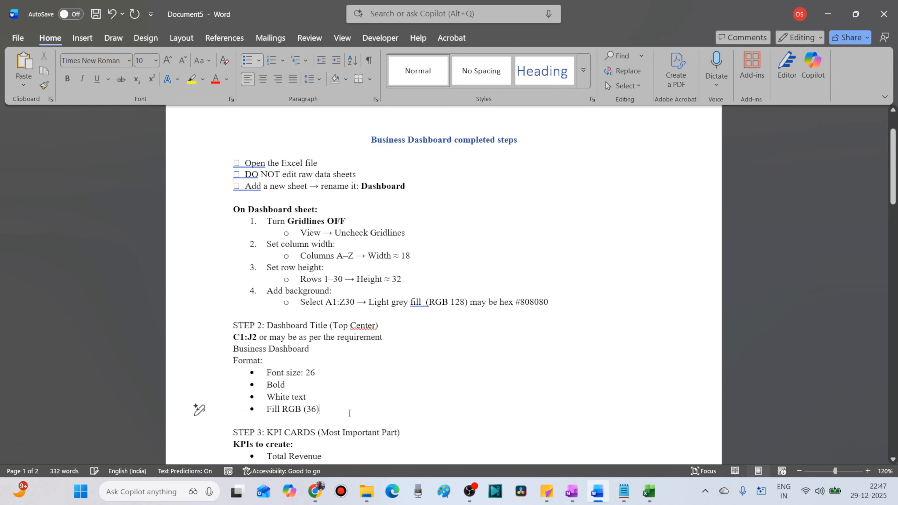
In Excel, fill the merged title cell with the custom colour RGB 36, 36, 36 (#242424).
key(alt+Tab)
click(118, 86)
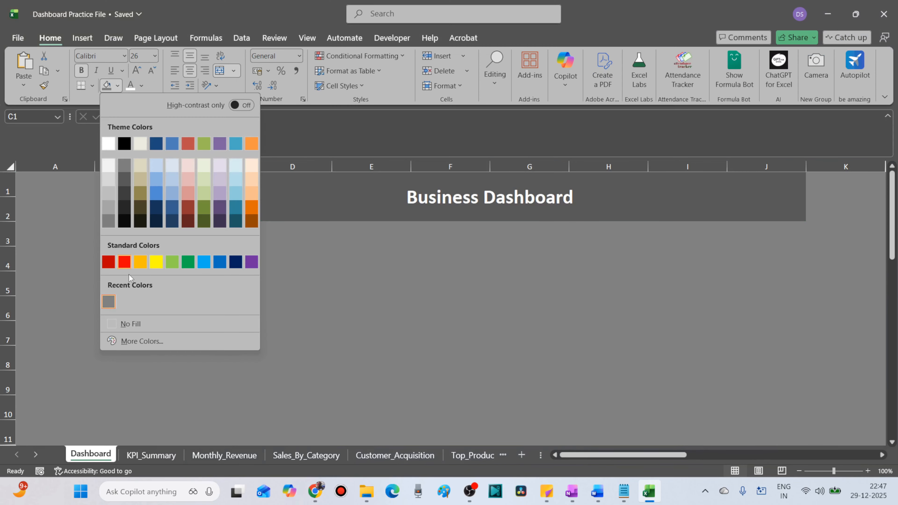
click(142, 341)
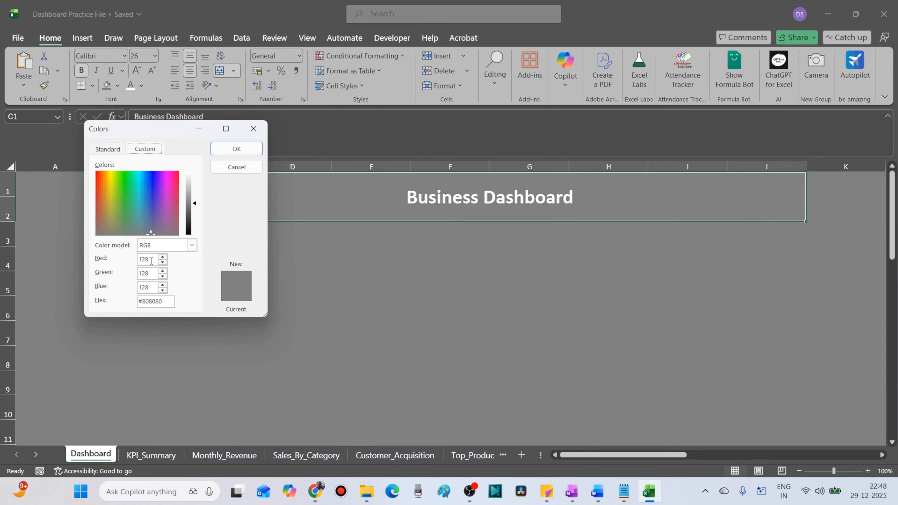
double_click(152, 261)
text(36)
key(Tab)
text(36)
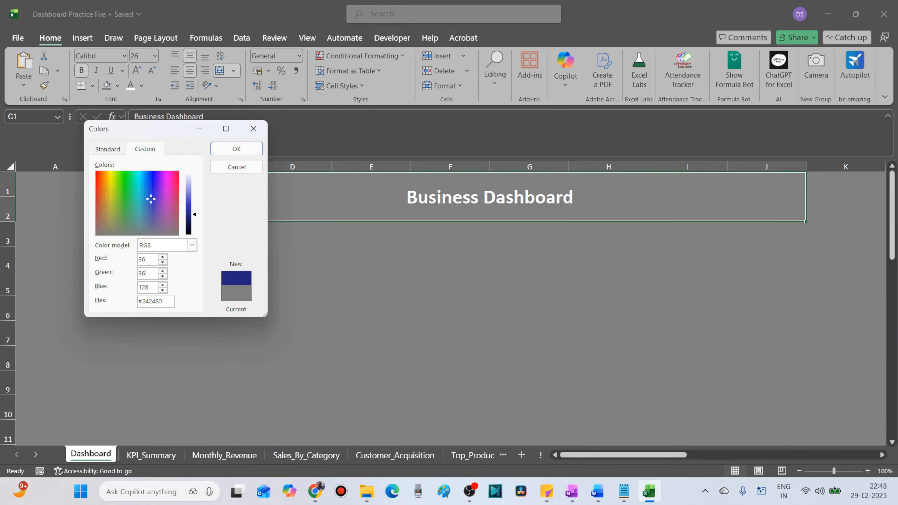
key(Tab)
text(36)
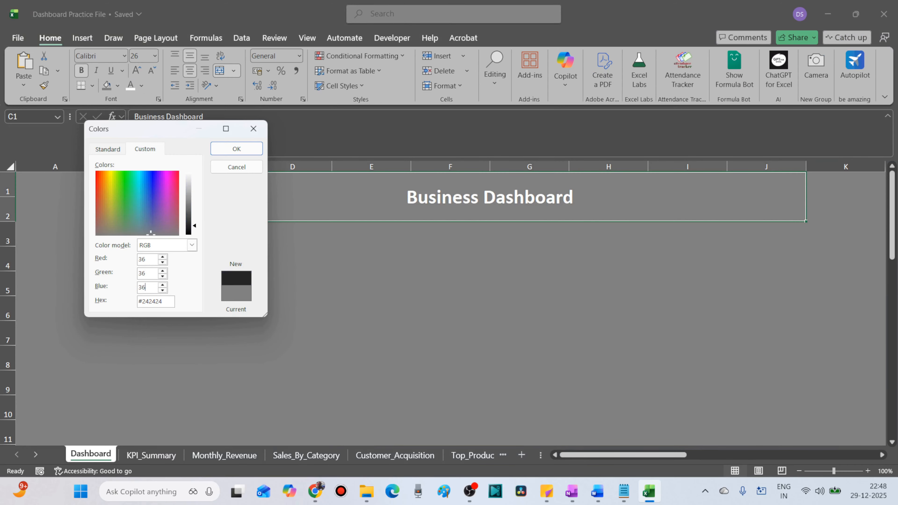
key(Return)
click(228, 299)
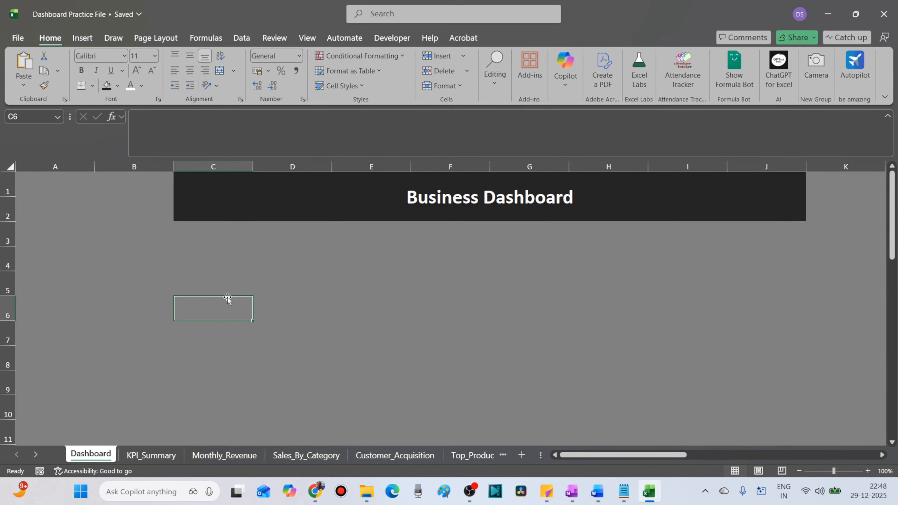
Read the KPI cards section in Word for the list of KPIs to create.
drag(603, 456, 606, 458)
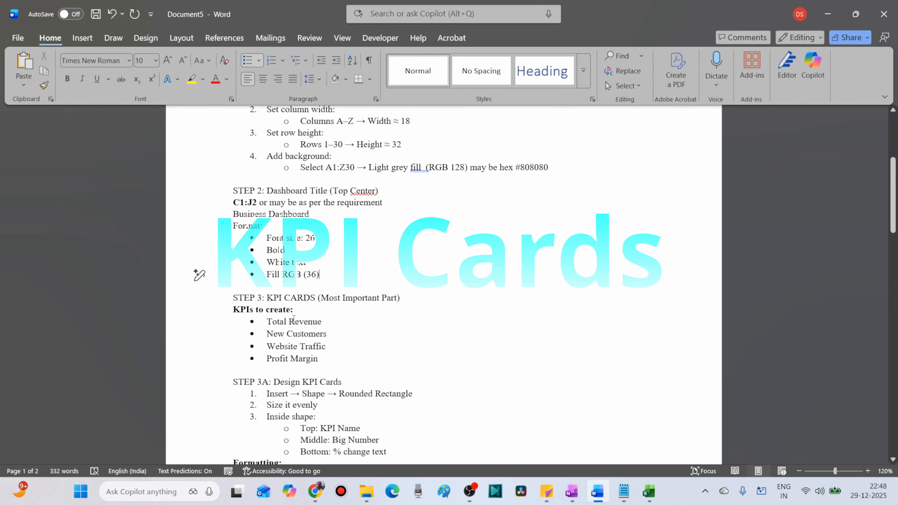
drag(267, 297, 403, 300)
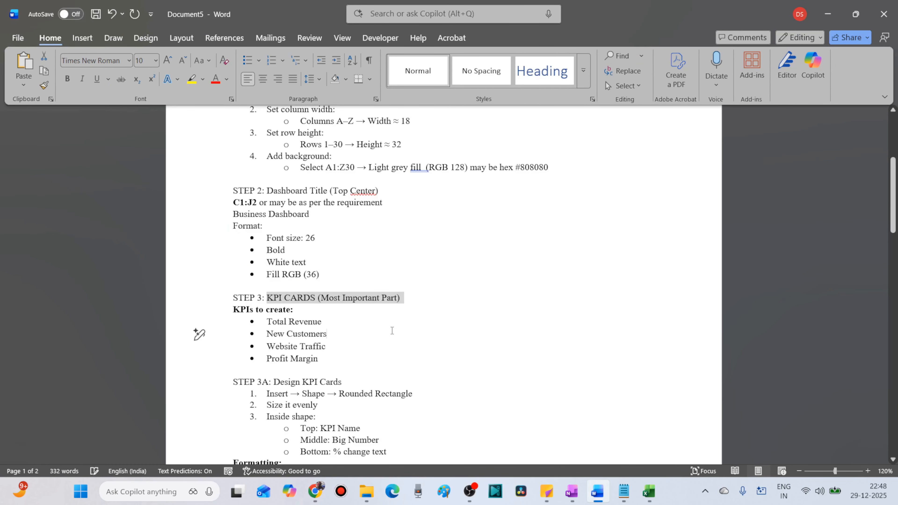
scroll(392, 330, down, 2)
double_click(275, 267)
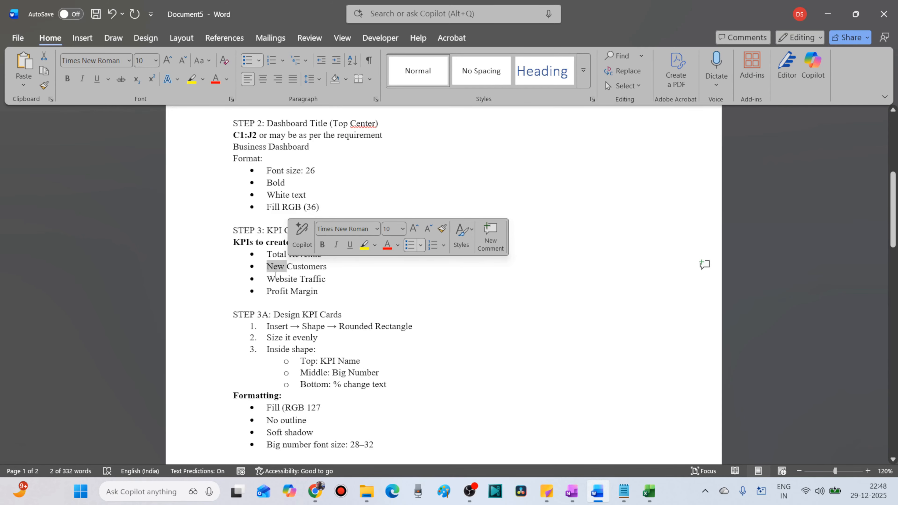
In Excel, autofit the Value column of the KPI_Summary sheet and select the Total Revenue value.
key(alt+Tab)
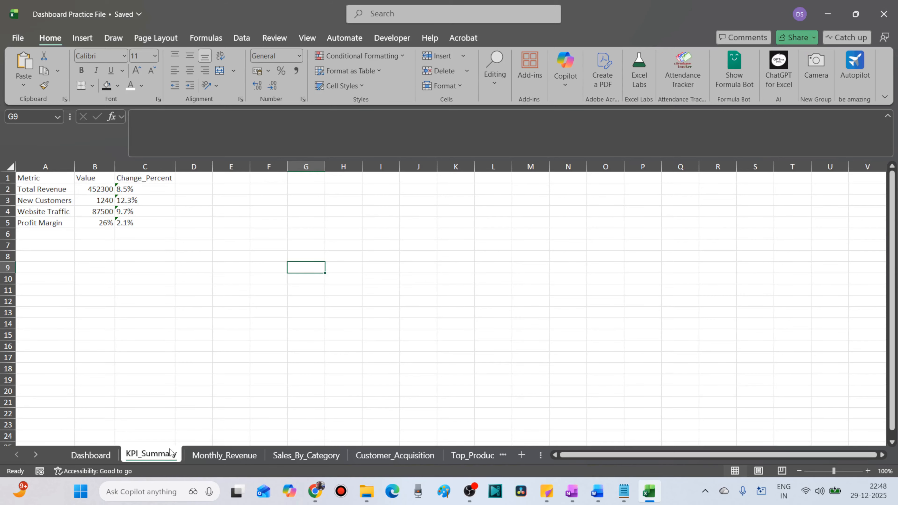
double_click(115, 166)
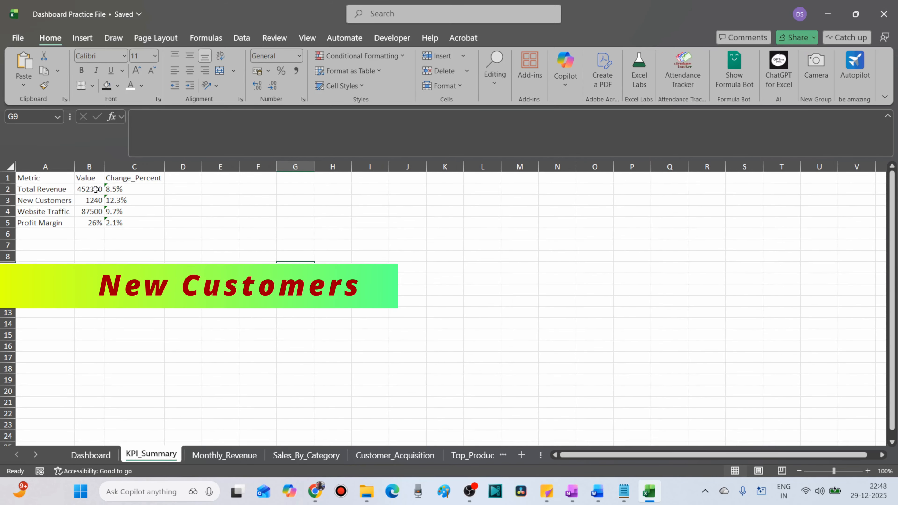
click(95, 189)
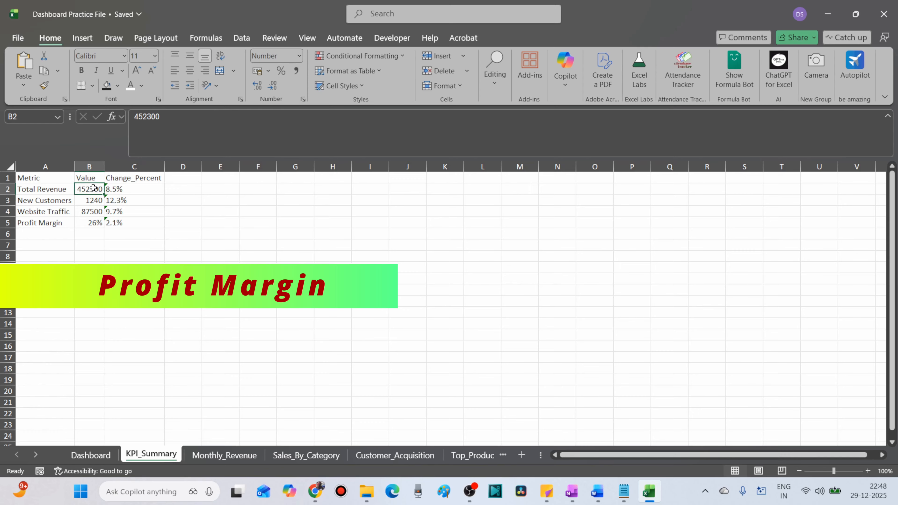
Following the card design instruction in Word, draw a rounded rectangle about 2.37 x 5.74 cm below the Dashboard title, aligned with its left edge.
key(alt+Tab)
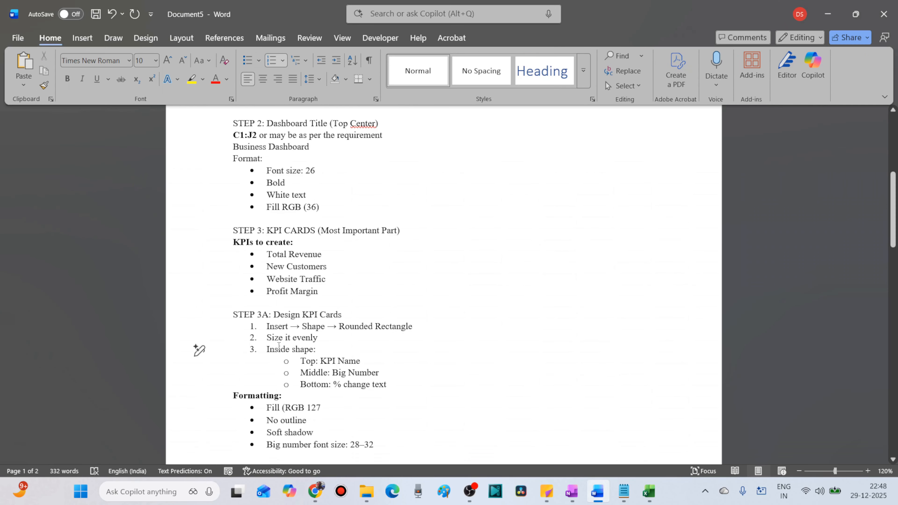
key(alt+Tab)
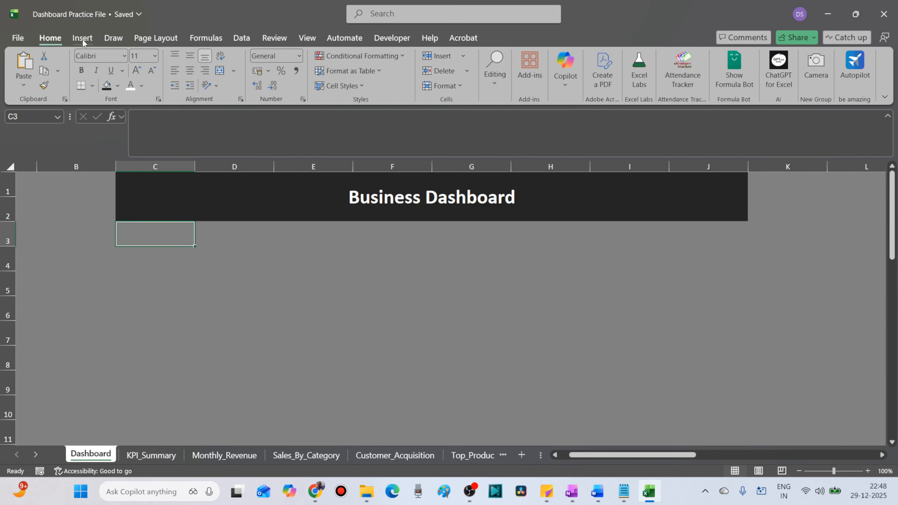
click(83, 40)
click(179, 71)
click(172, 187)
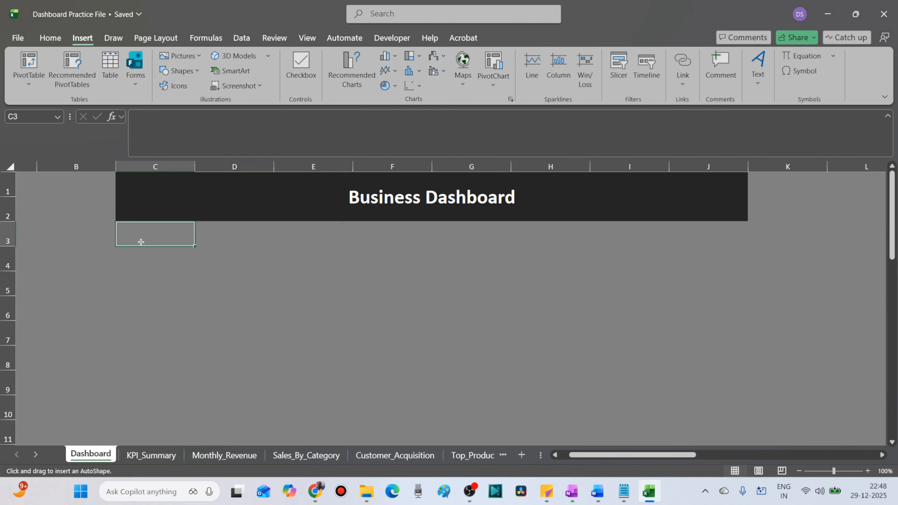
drag(136, 237, 264, 287)
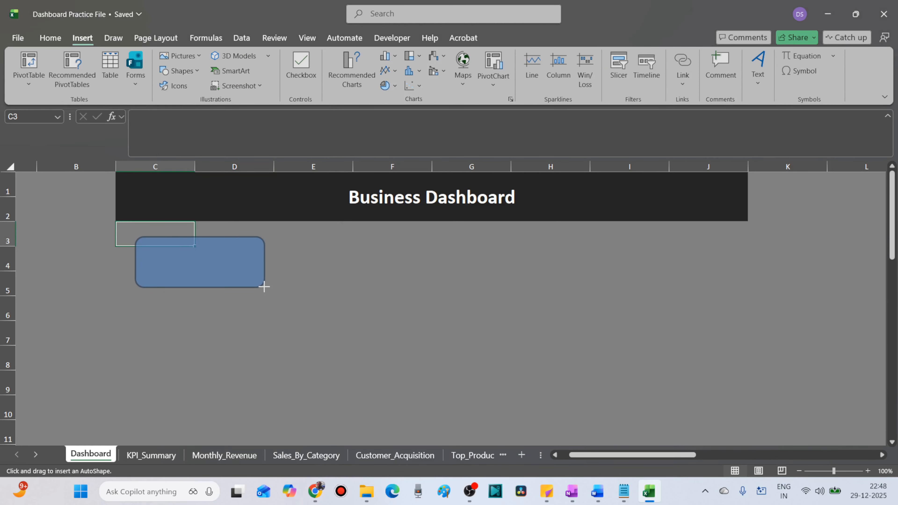
drag(264, 287, 264, 287)
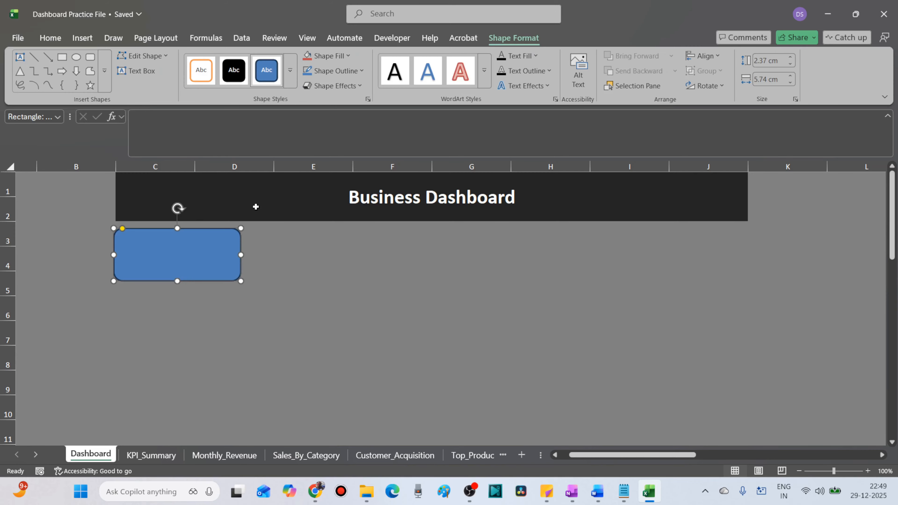
Check the card formatting instructions in Word, then remove the rounded rectangle's outline and give it an outer shadow offset to the right.
key(alt+Tab)
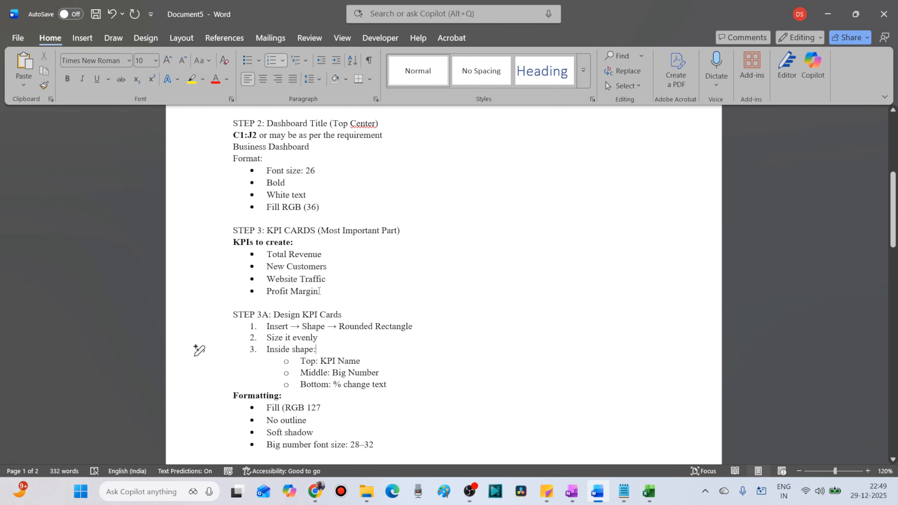
scroll(319, 291, down, 1)
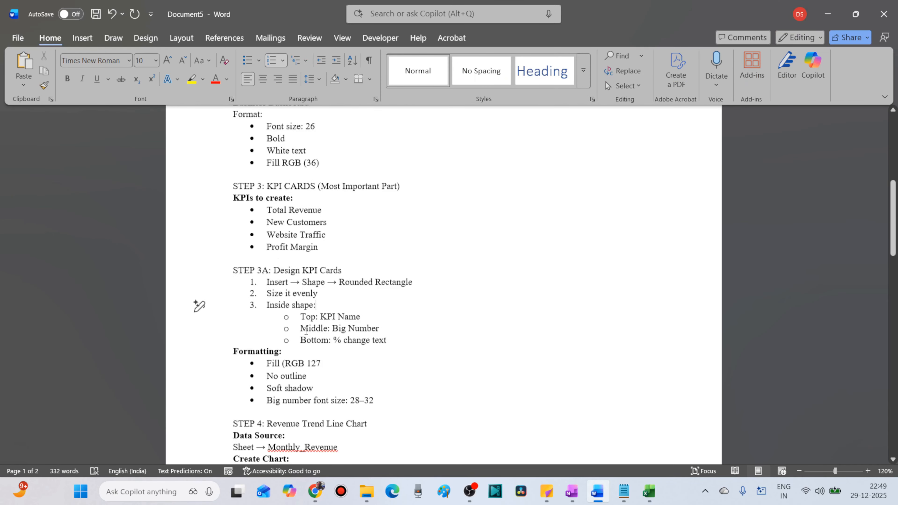
scroll(306, 330, down, 1)
triple_click(308, 340)
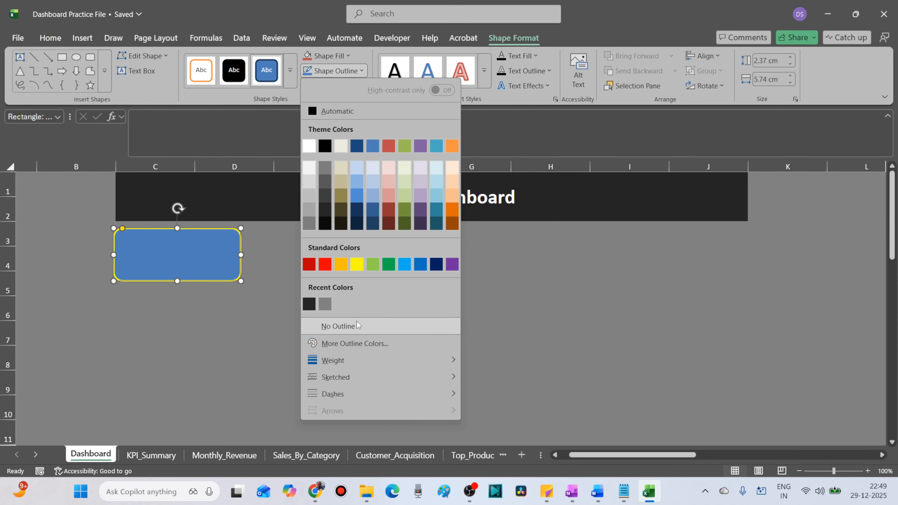
click(356, 326)
click(334, 86)
mouse_move(341, 132)
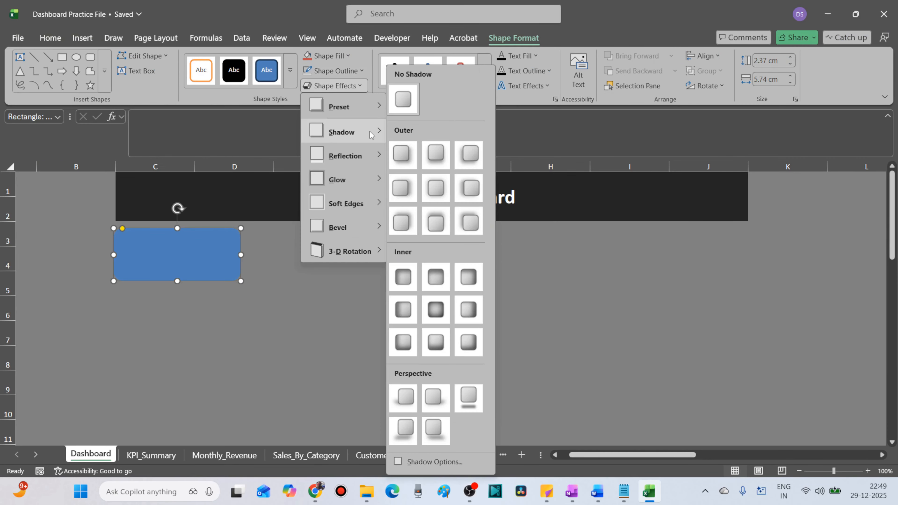
click(406, 190)
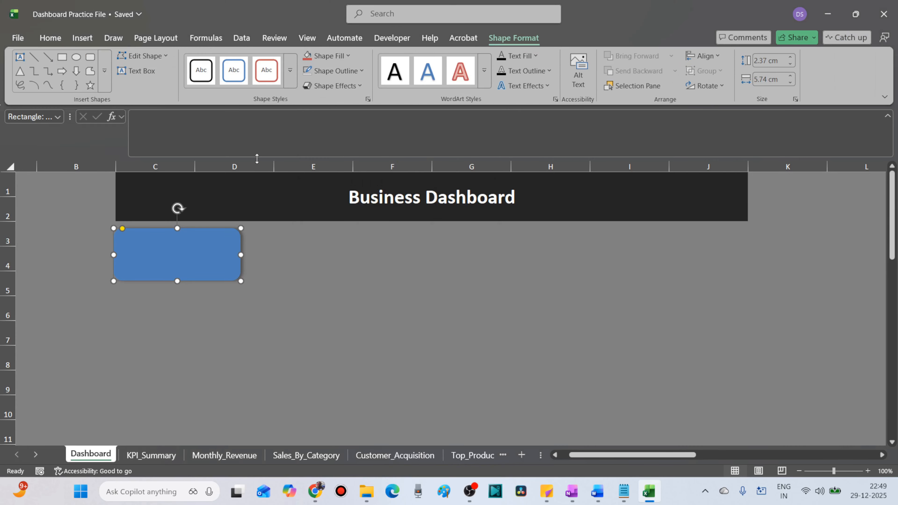
Fill the rounded rectangle below the Dashboard title with the custom colour RGB 127, 127, 127.
click(329, 56)
click(334, 326)
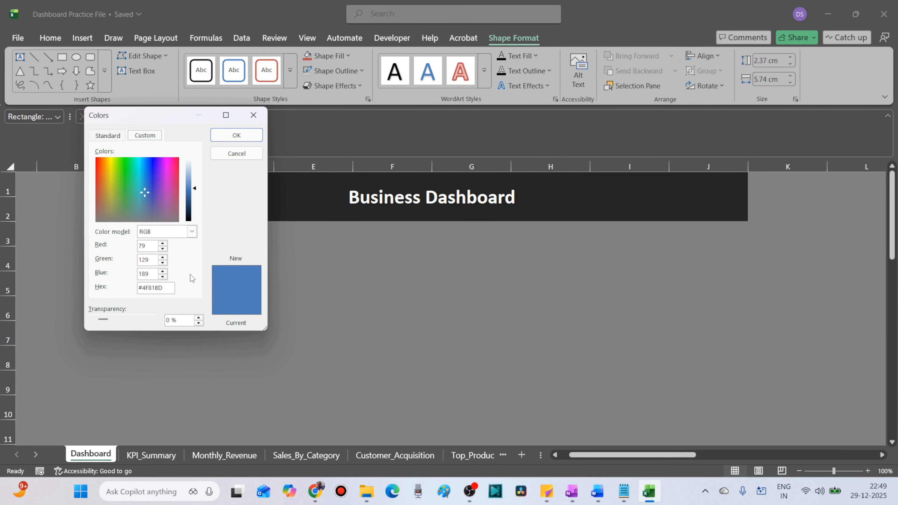
text(127)
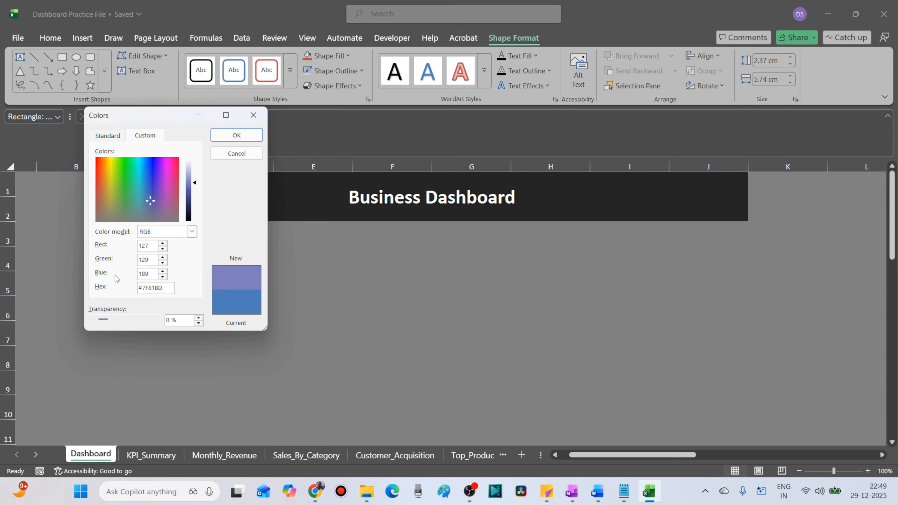
key(Tab)
text(127)
key(Tab)
text(127)
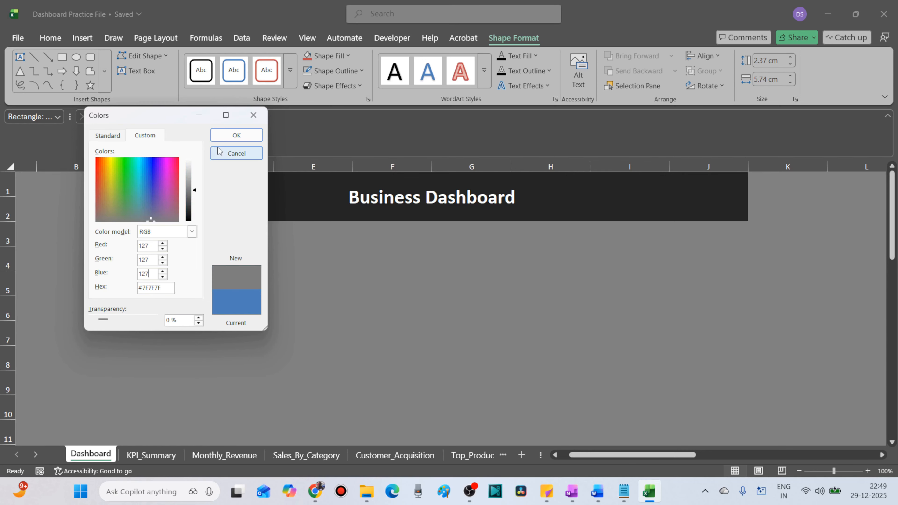
key(Return)
click(228, 321)
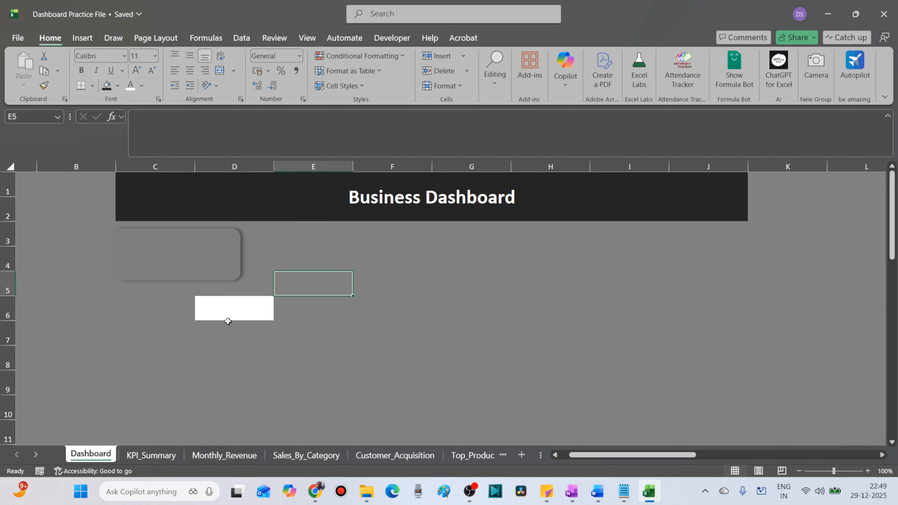
Link the rounded rectangle's text to the Total Revenue label with the formula =KPI_Summary!A2.
click(197, 277)
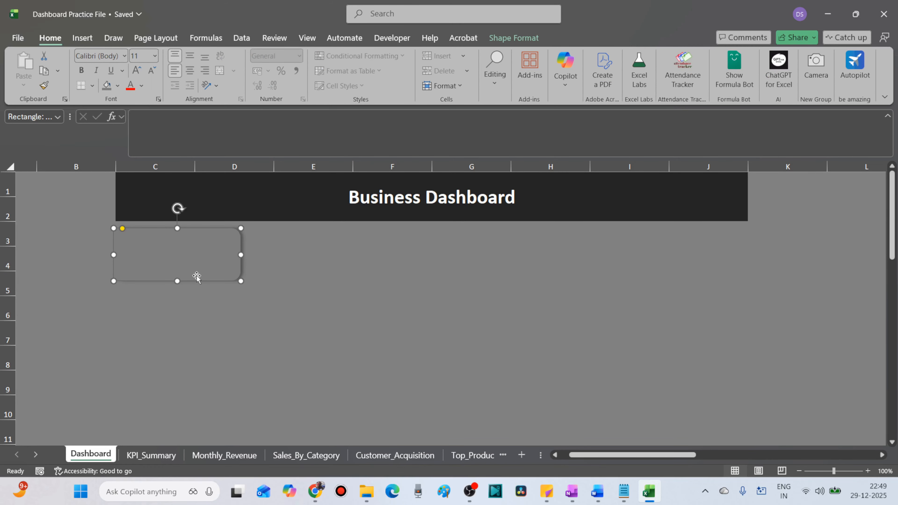
key(alt+Tab)
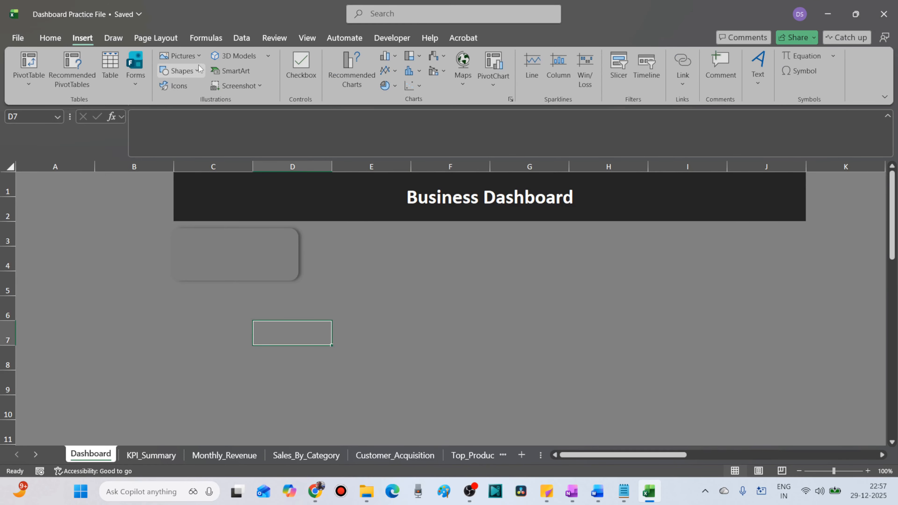
click(199, 67)
key(Escape)
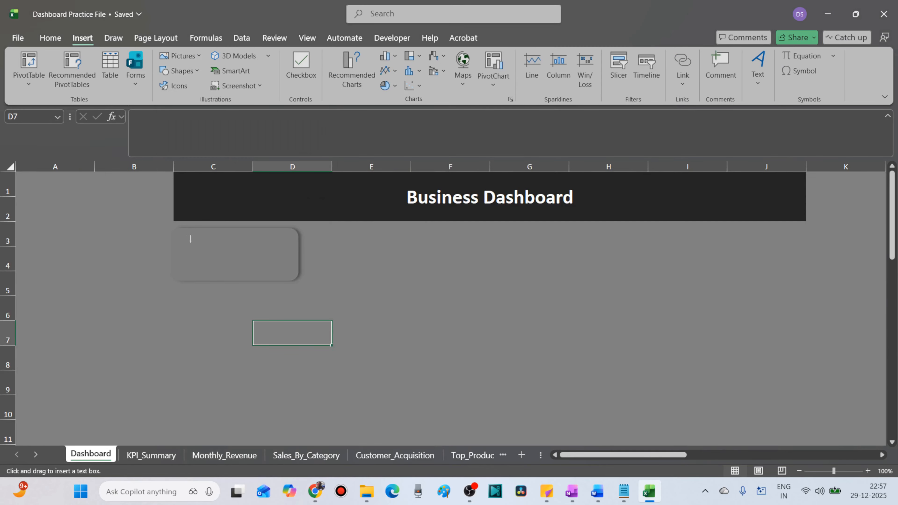
click(199, 241)
click(169, 127)
text(=)
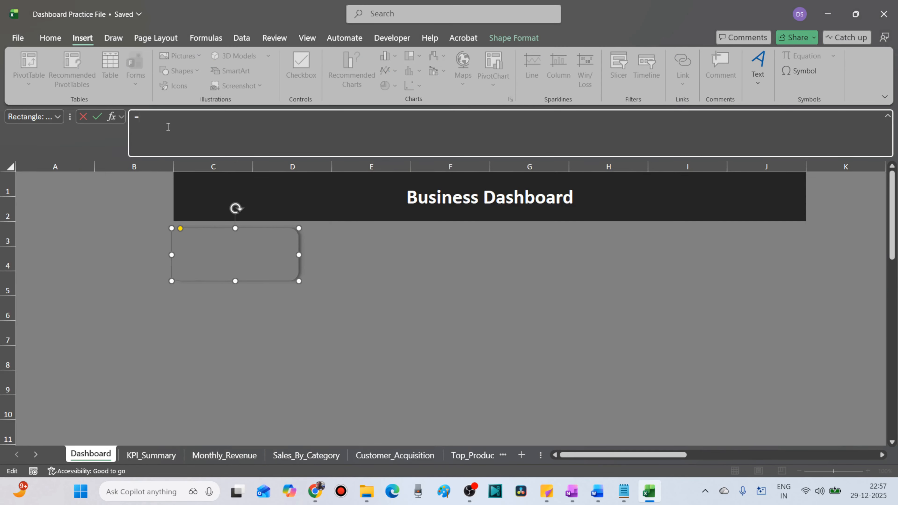
click(143, 456)
click(47, 192)
key(Return)
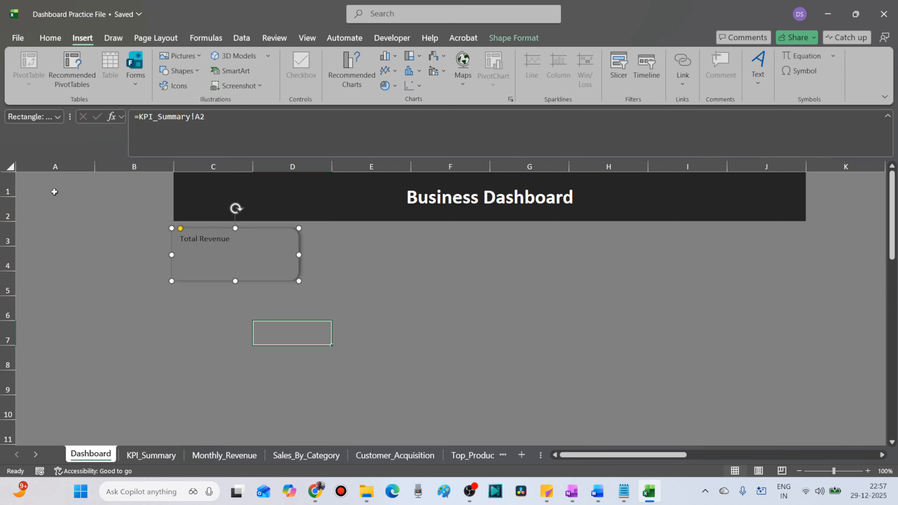
Centre the card's Total Revenue label horizontally and make it bold at font size 16.
click(44, 35)
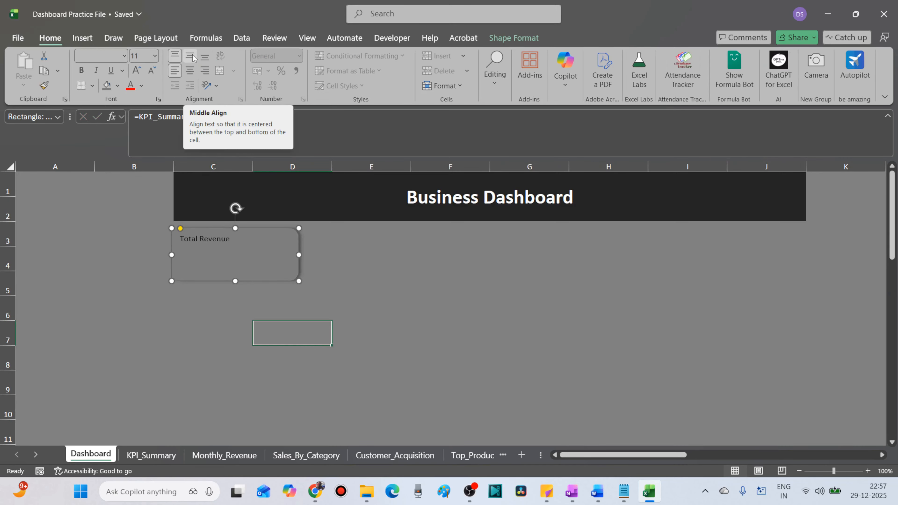
click(190, 70)
click(336, 306)
click(240, 241)
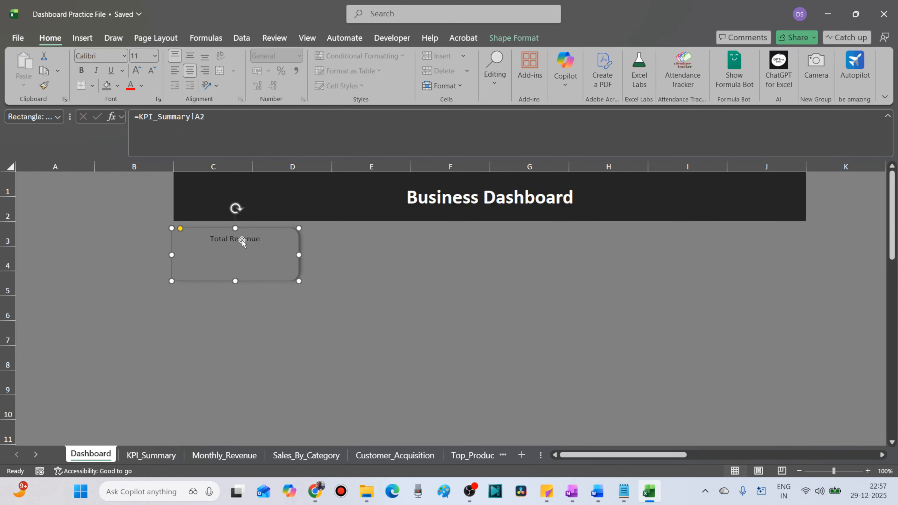
click(141, 55)
text(16)
key(Return)
Check the KPI name's font size in the Word instructions, then set the Total Revenue label in Excel to size 12.
key(alt+Tab)
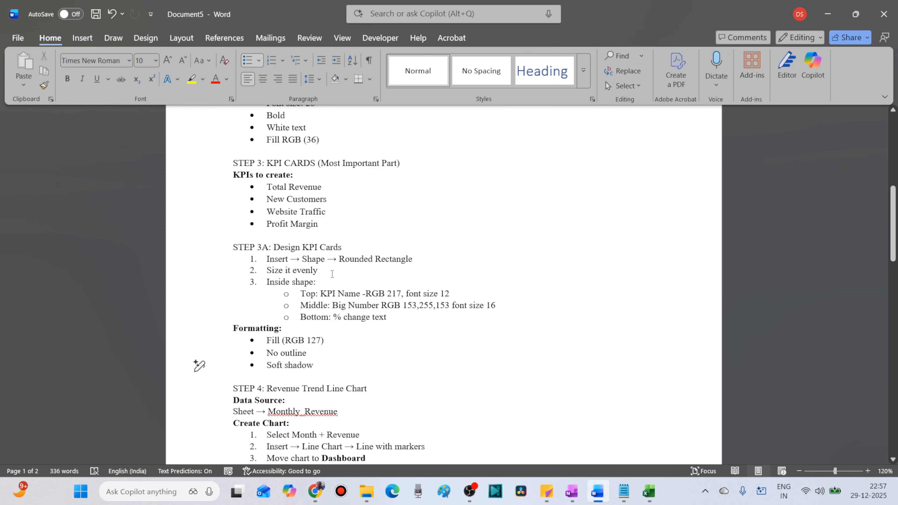
drag(366, 294, 399, 291)
key(alt+Tab)
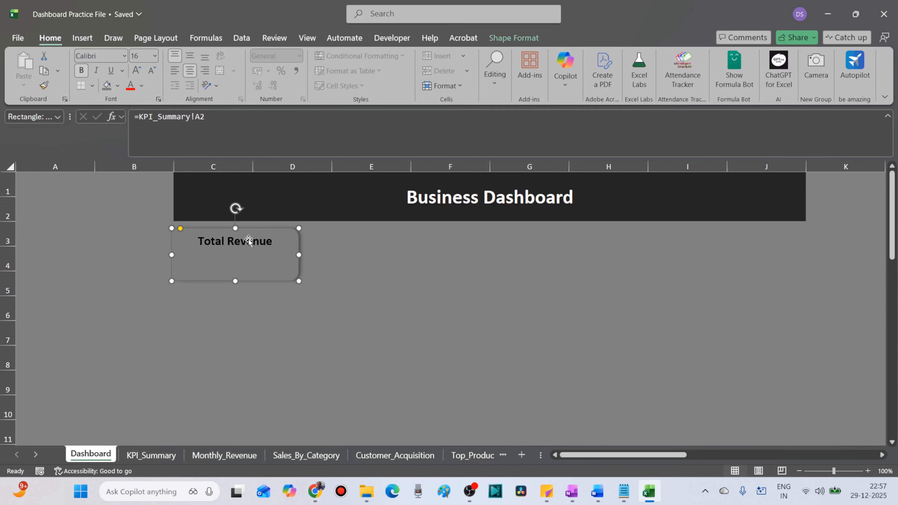
text(12)
key(Return)
click(271, 354)
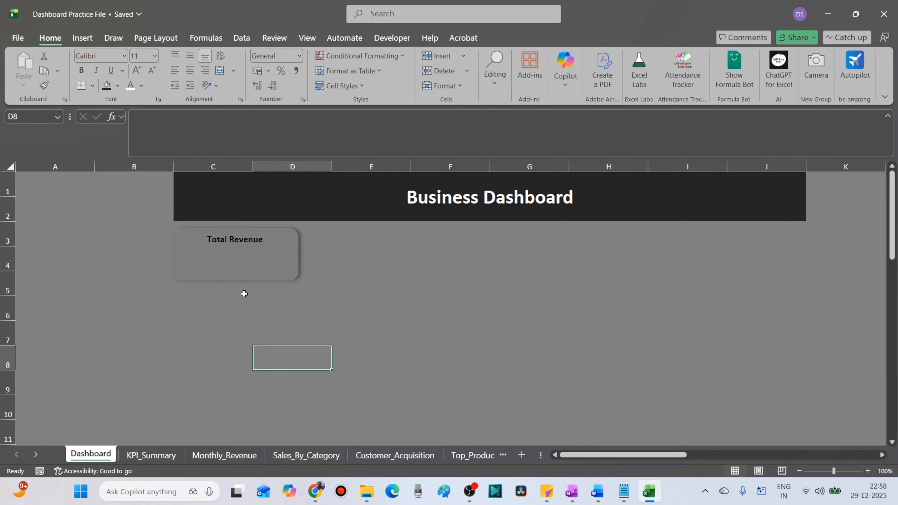
Following the colour given in Word, set the Total Revenue label's font colour to RGB 217, 217, 217.
click(232, 260)
click(141, 86)
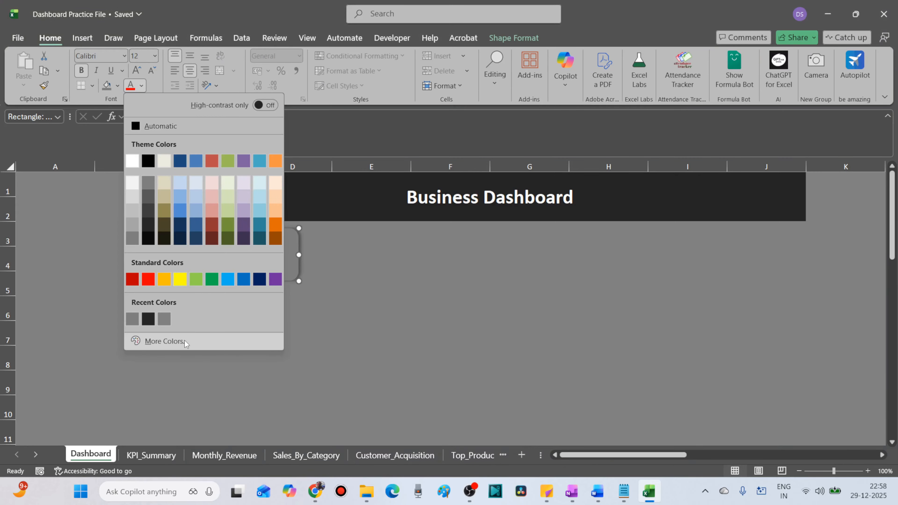
click(185, 340)
click(144, 149)
key(alt+Tab)
key(alt+Tab)
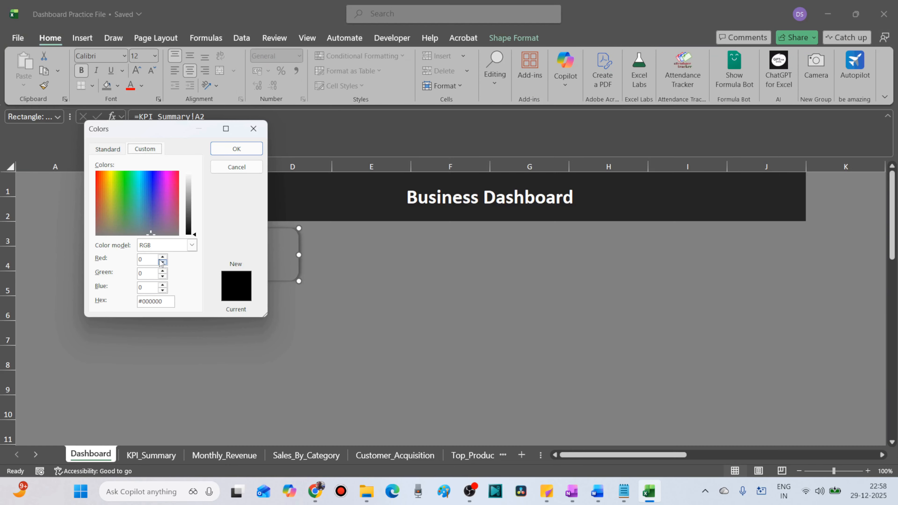
double_click(146, 260)
text(217)
key(Tab)
text(217)
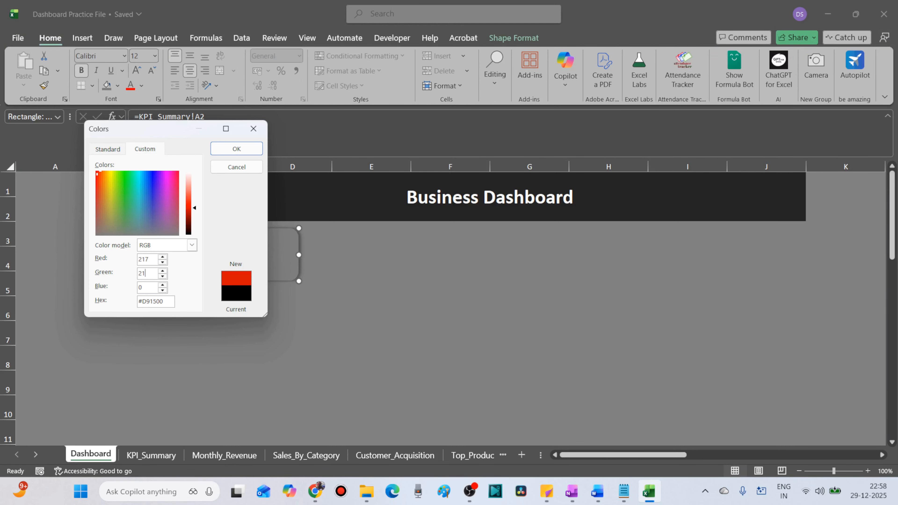
key(Tab)
text(217)
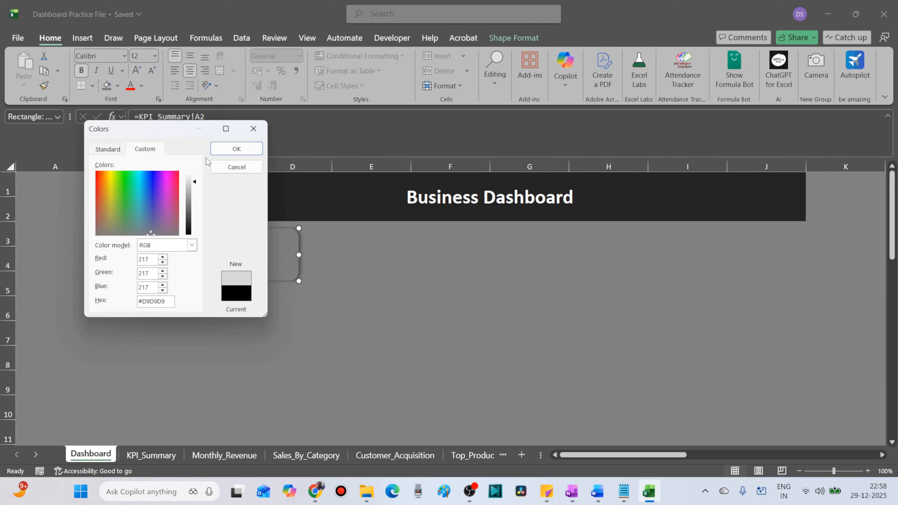
click(220, 150)
click(272, 356)
Check the big number instruction in Word, then draw a text box inside the Excel card and link it to =KPI_Summary!B2.
key(alt+Tab)
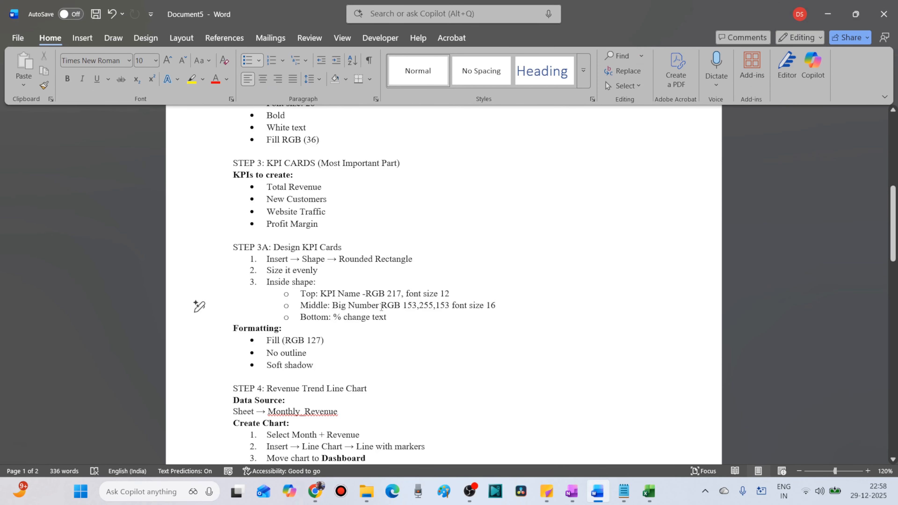
key(alt+Tab)
click(82, 37)
click(180, 71)
click(192, 237)
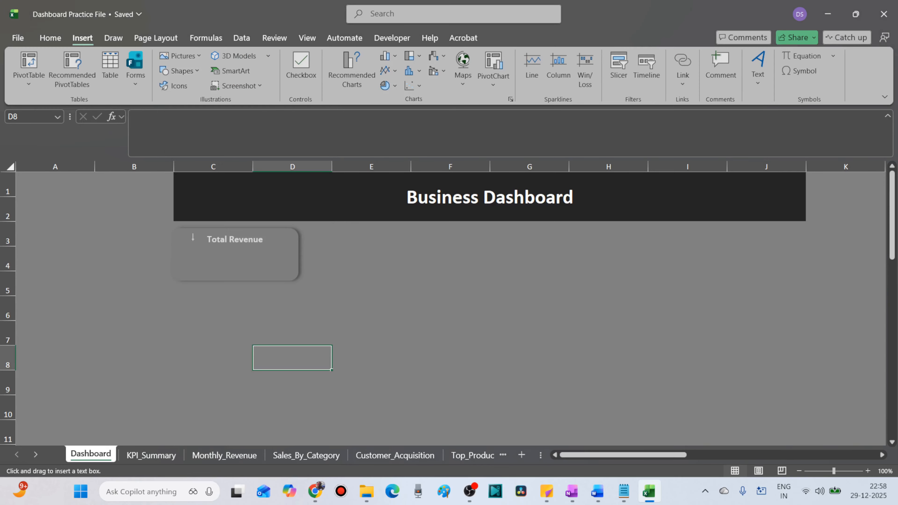
drag(209, 257, 221, 277)
click(174, 133)
text(=)
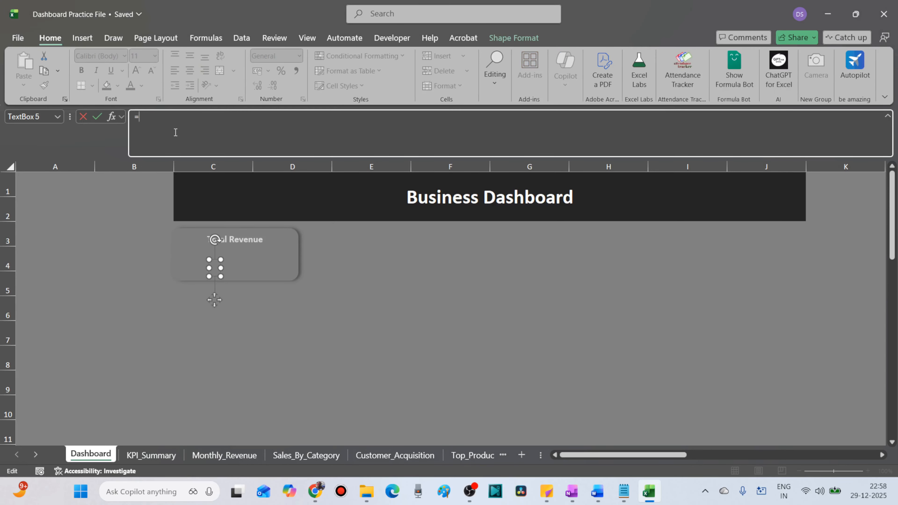
click(151, 456)
click(84, 193)
key(Return)
Move the revenue value's text box just beneath the Total Revenue label and make its text bold at size 16.
click(372, 289)
click(237, 267)
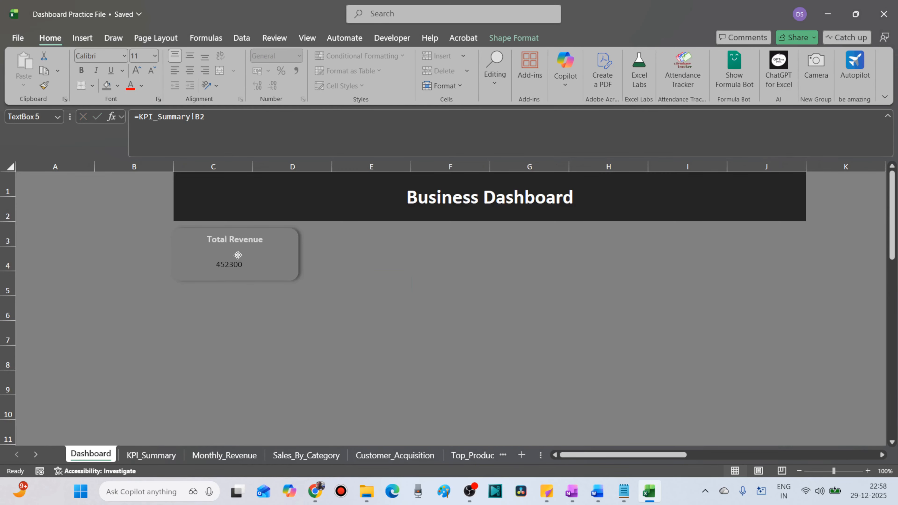
click(386, 298)
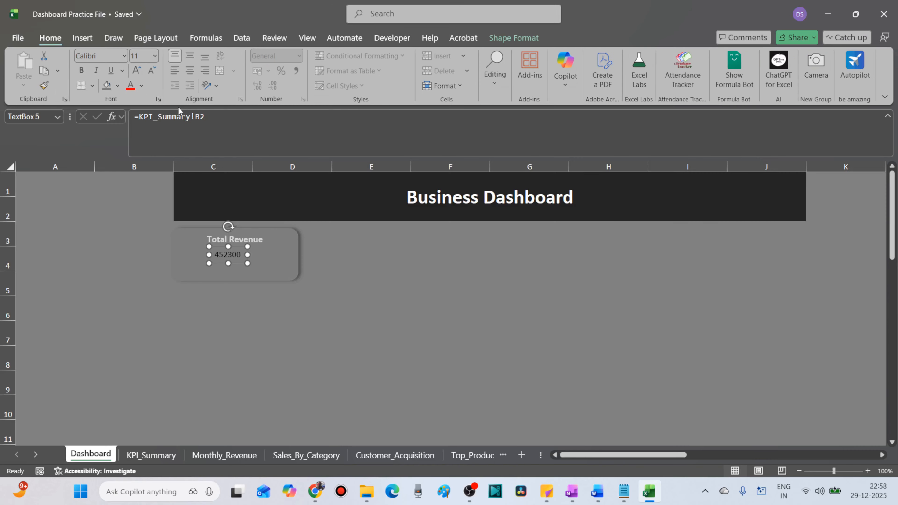
key(ctrl+b)
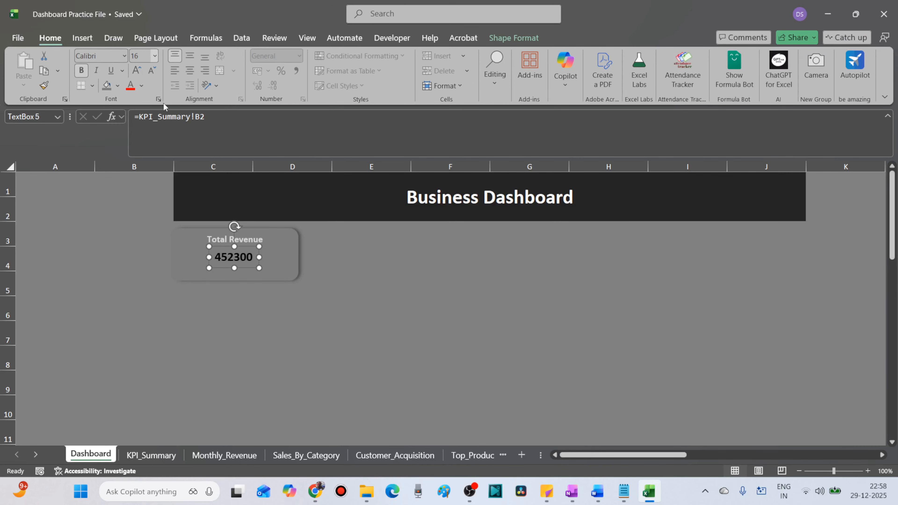
Check the big number colour in Word, then set the revenue value's font colour in Excel to RGB 153, 255, 153.
key(alt+Tab)
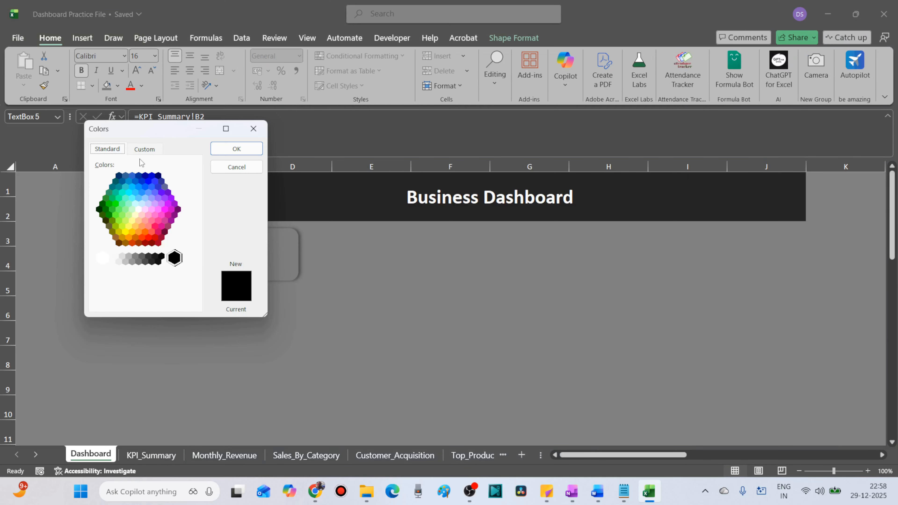
click(132, 146)
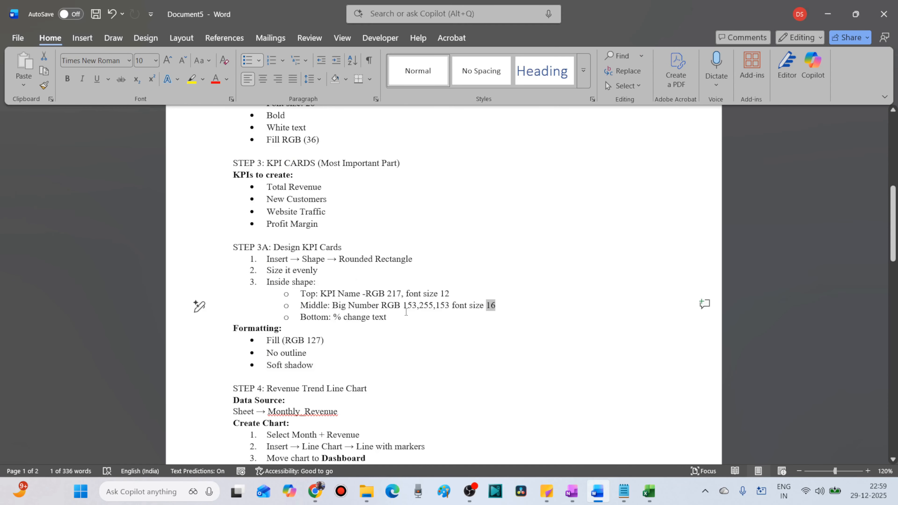
double_click(406, 308)
key(alt+Tab)
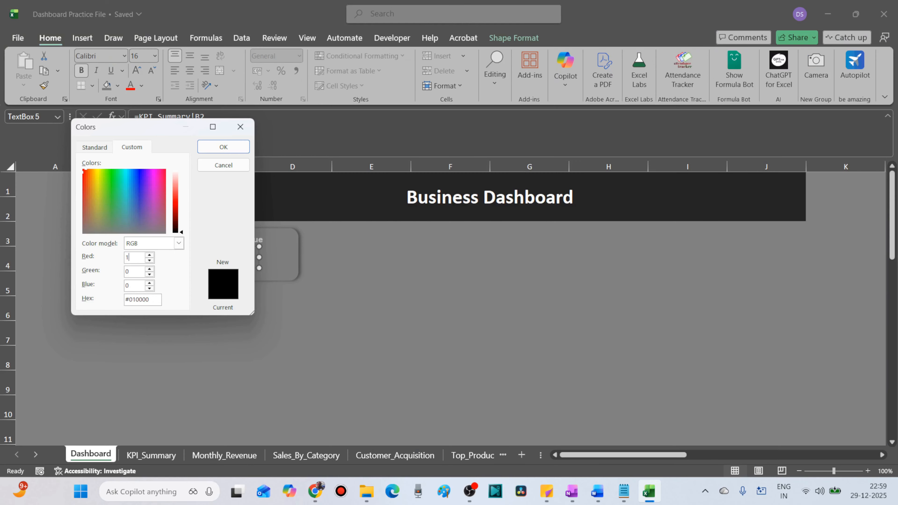
text(153)
key(Tab)
text(255)
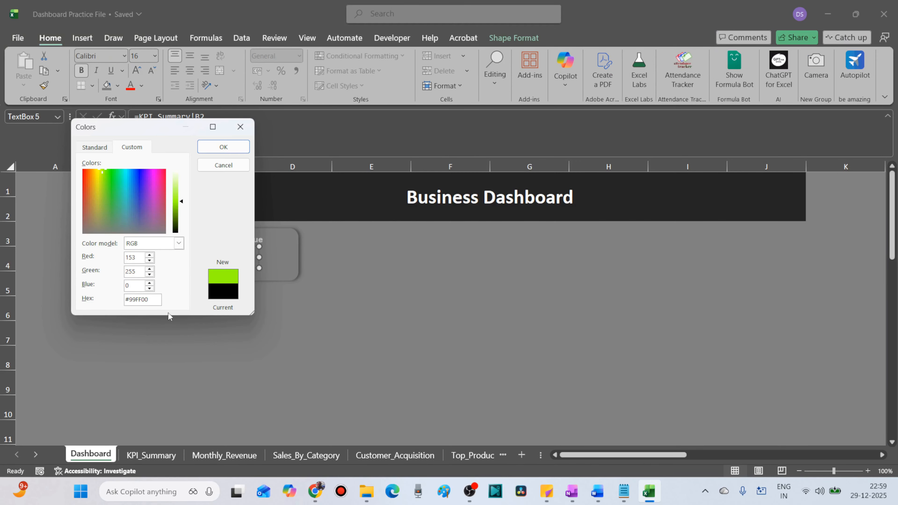
key(Tab)
text(153)
key(Return)
On the KPI_Summary sheet, format the Total Revenue value in B2 as Currency.
click(151, 456)
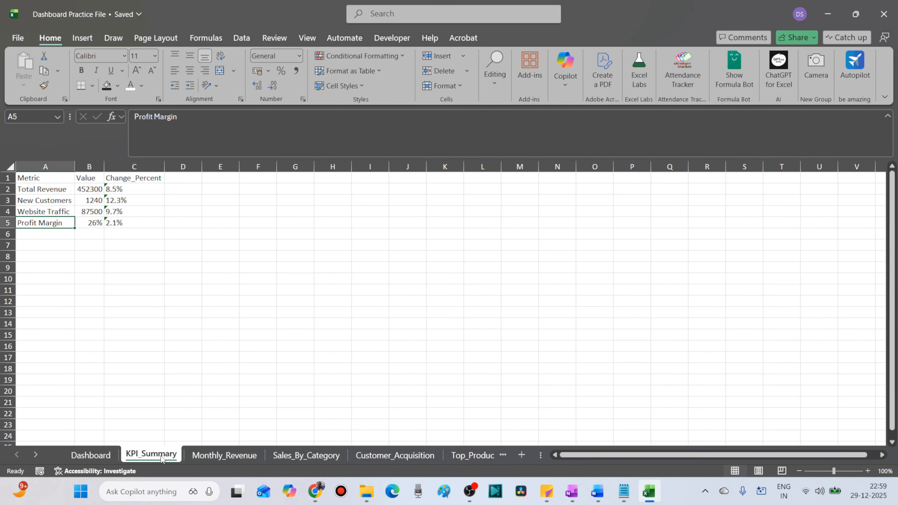
right_click(91, 191)
key(Escape)
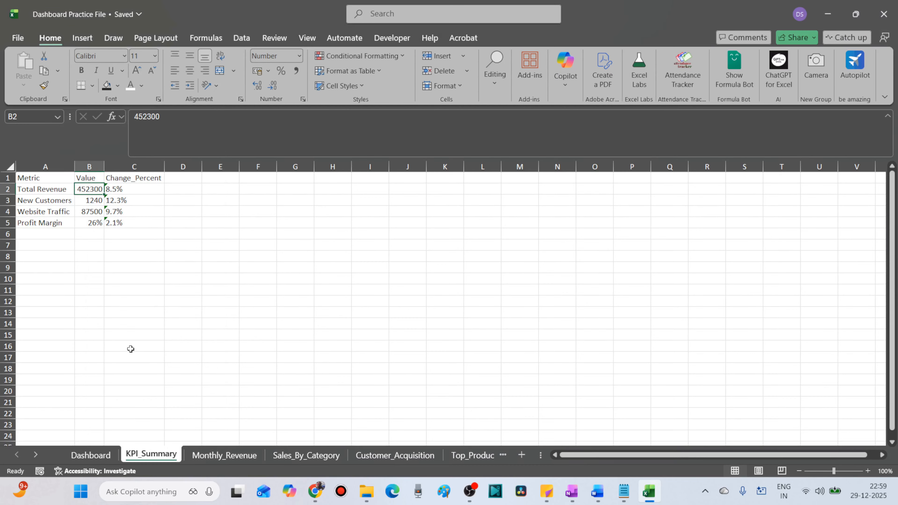
key(ctrl+1)
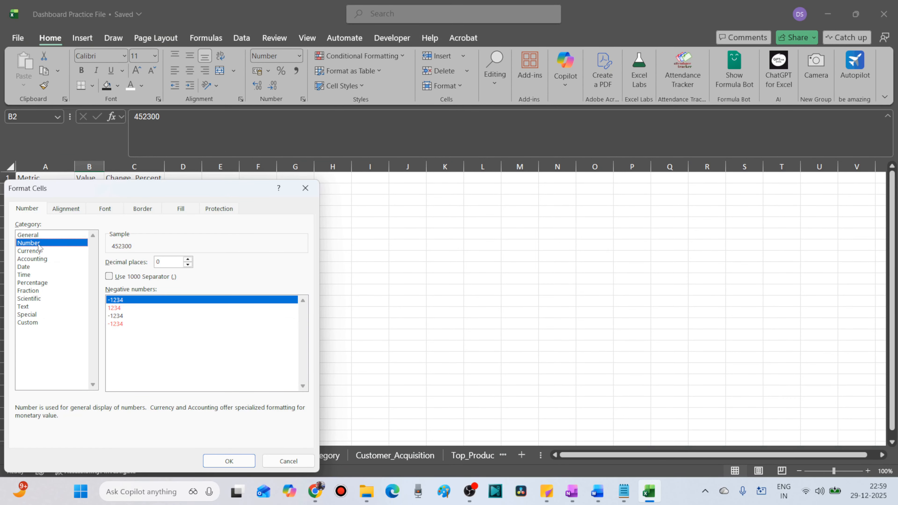
click(37, 259)
click(229, 461)
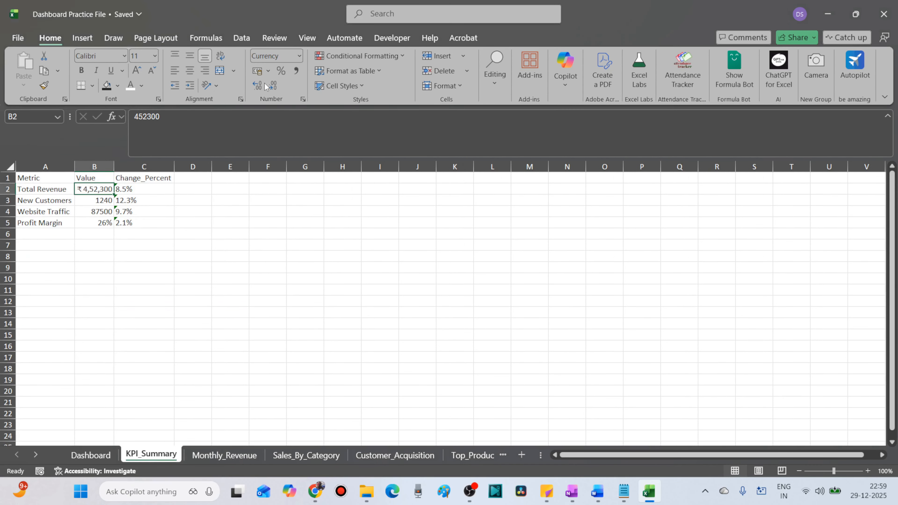
Apply the dollar Accounting format without decimals to the Total Revenue value in KPI_Summary cell B2.
click(267, 72)
click(279, 105)
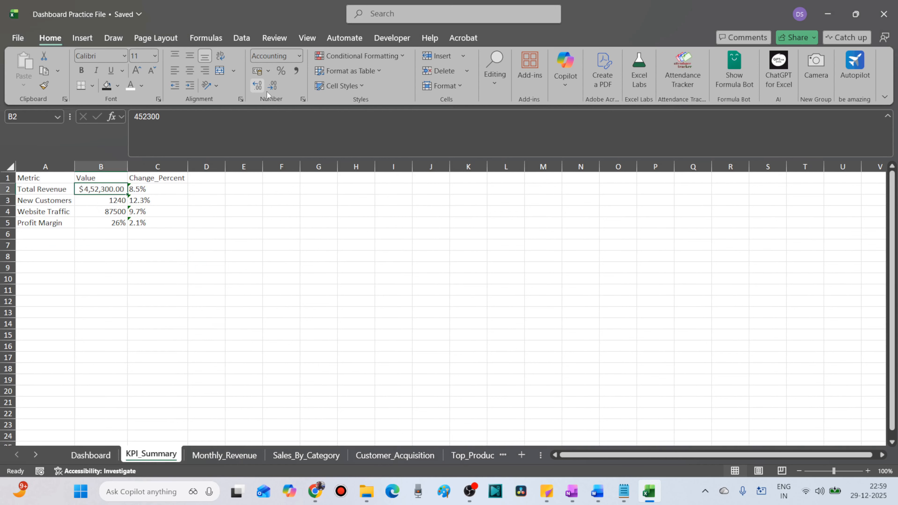
click(233, 201)
click(101, 189)
On the Dashboard sheet, widen the revenue value's text box to fit the whole amount and centre its text horizontally and vertically.
click(91, 455)
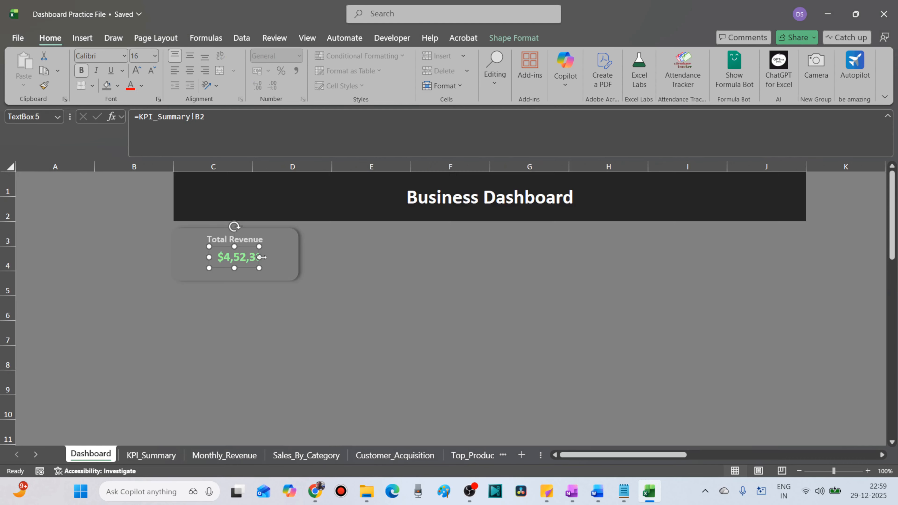
drag(261, 258, 281, 258)
click(190, 71)
click(190, 55)
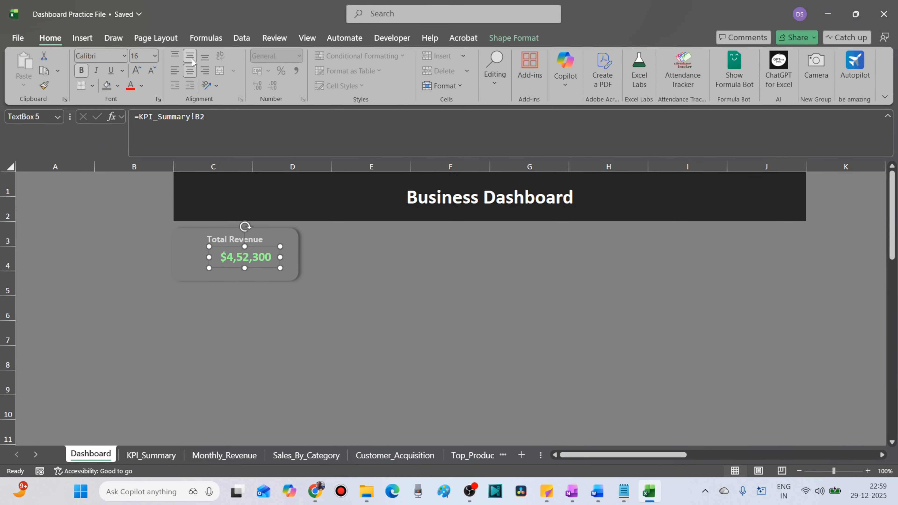
Stretch the revenue value's text box to the full width of the Total Revenue card.
drag(209, 258, 170, 257)
drag(280, 258, 298, 257)
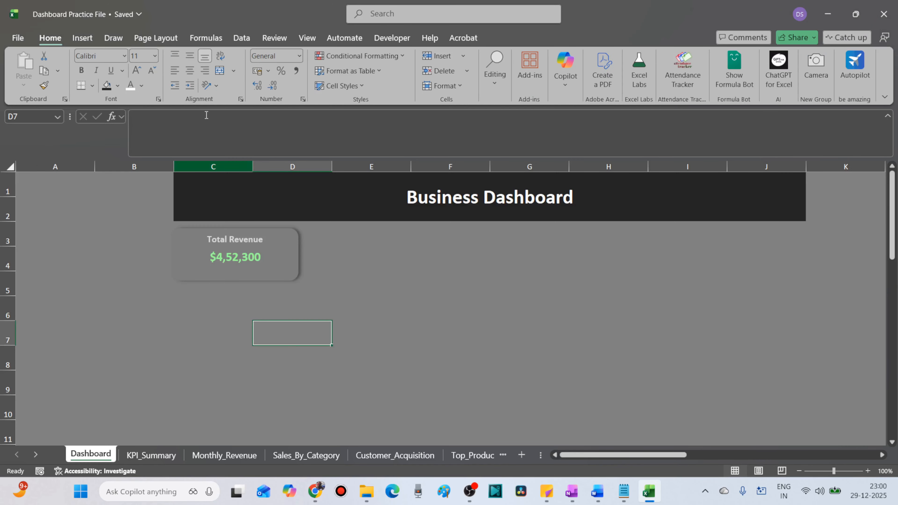
Insert a text box below the revenue value and link it to the change percentage in KPI_Summary cell C2.
click(82, 38)
click(181, 71)
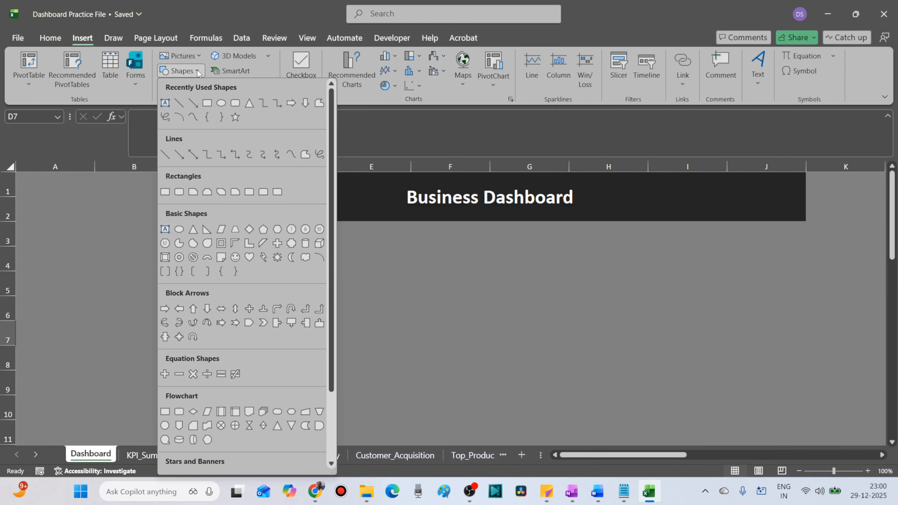
click(165, 230)
click(211, 272)
click(138, 119)
text(=)
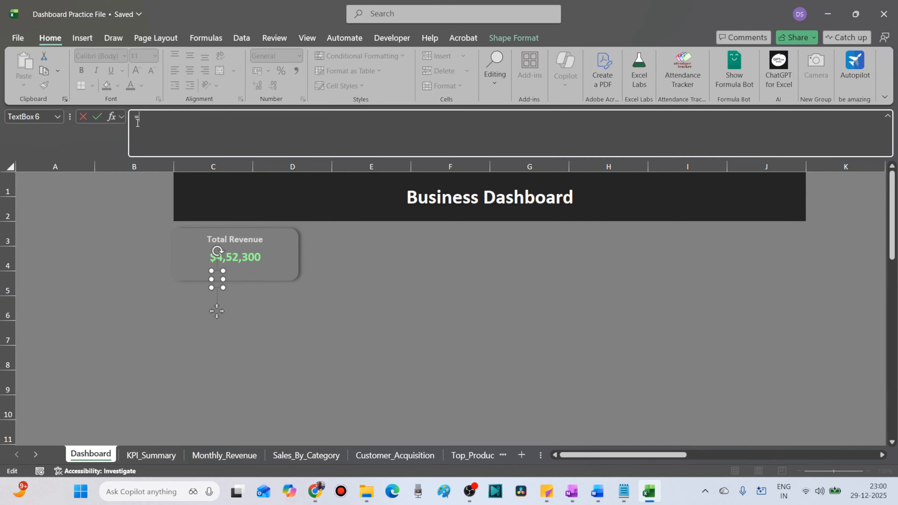
click(151, 455)
click(145, 190)
key(Return)
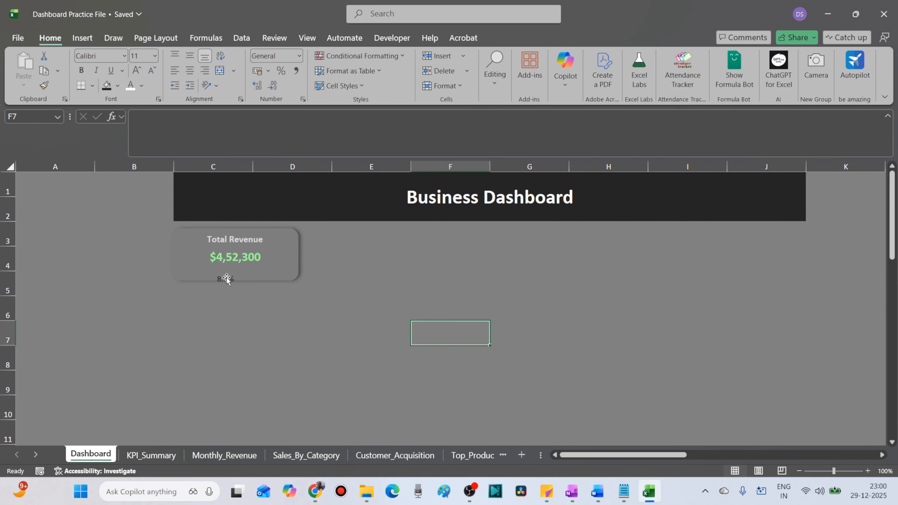
Centre the percentage change text box beneath the revenue value and give its text the same light green colour.
click(368, 308)
click(234, 273)
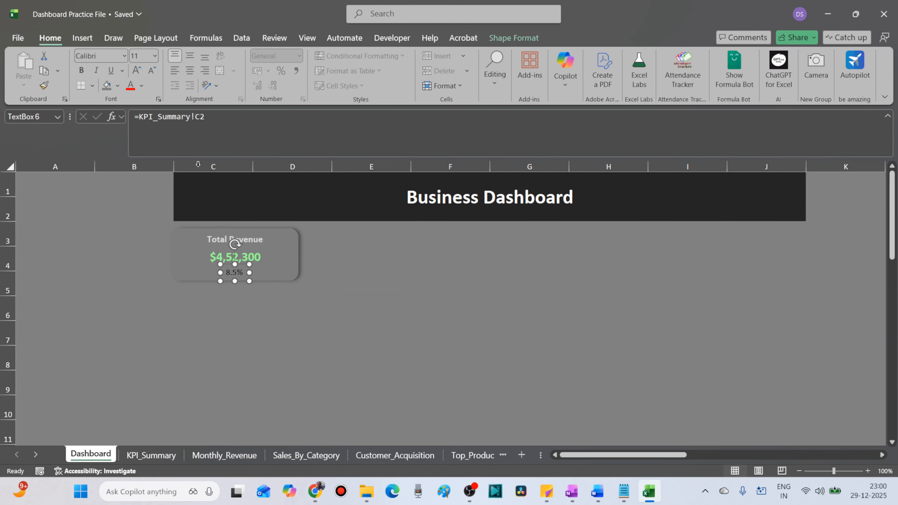
click(415, 308)
Duplicate the Total Revenue card shape three times, placing the copies in a row beside the original.
click(299, 300)
click(299, 275)
drag(299, 275, 548, 283)
drag(548, 280, 688, 278)
drag(135, 233, 495, 279)
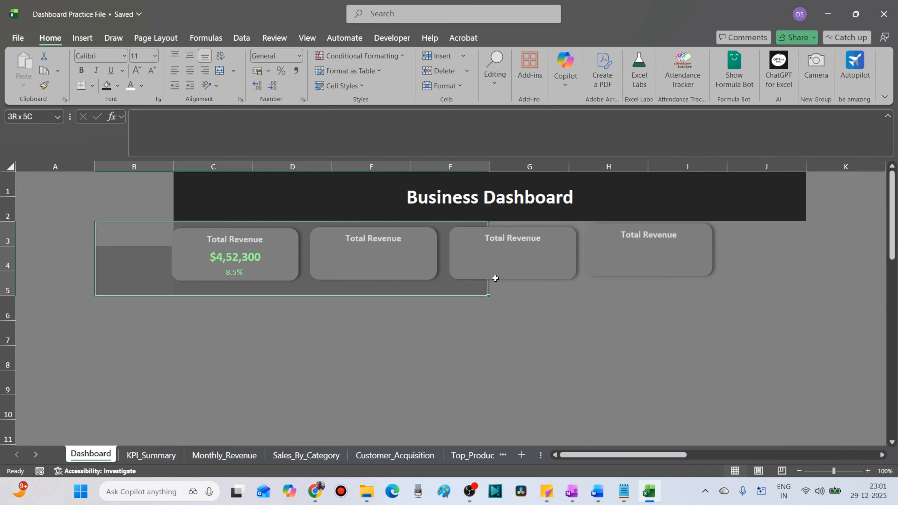
Link the second card's title to KPI_Summary cell A3.
click(389, 262)
text(=)
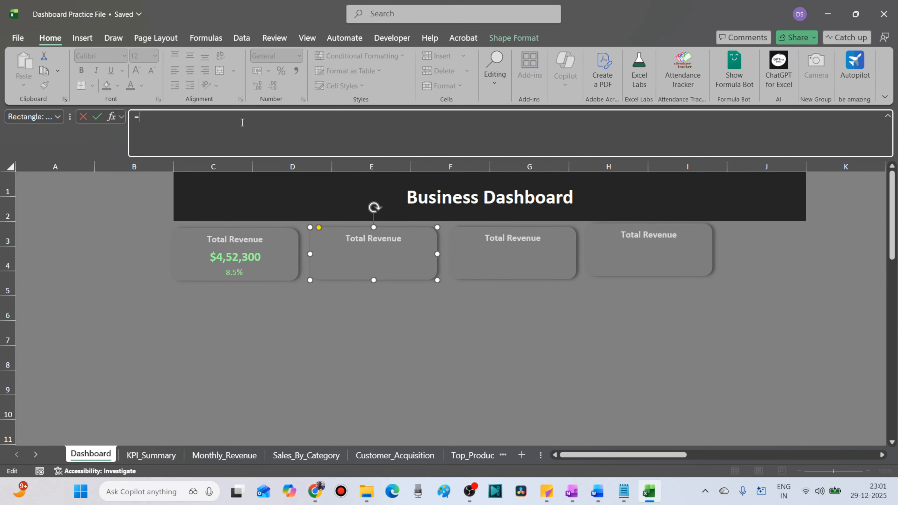
text(KPI_Summary!A3)
key(Return)
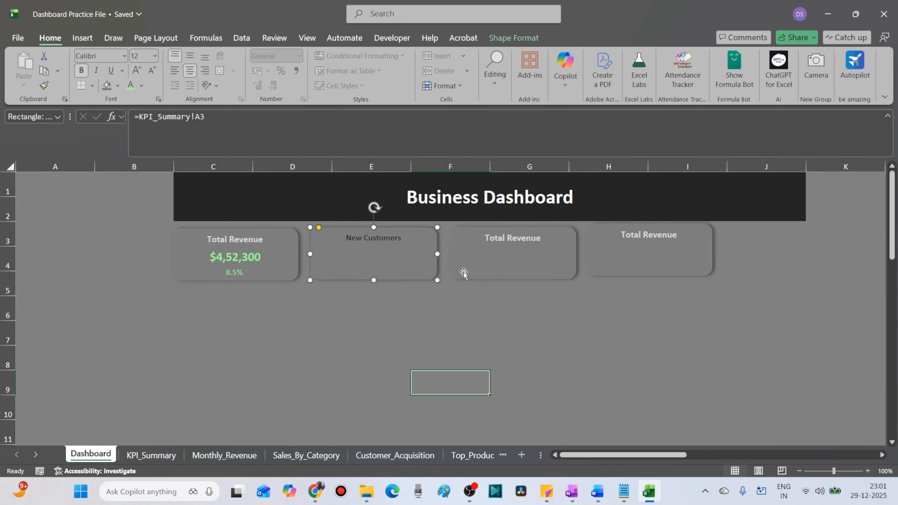
Link the third card's title to KPI_Summary cell A4 and the fourth card's title to A5.
click(463, 273)
text(=KPI_Summary!A4)
key(Return)
click(649, 255)
text(=KPI_Summary!A5)
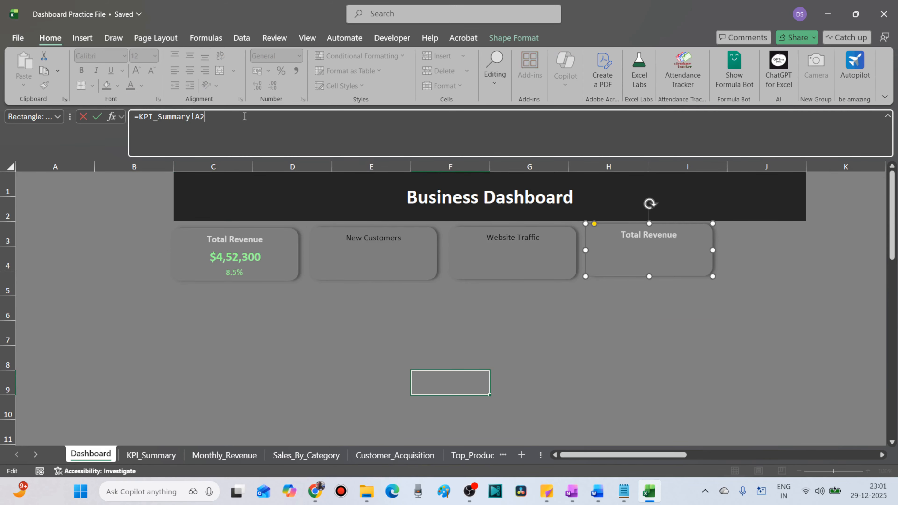
key(Return)
Copy the Total Revenue card's title formatting to the New Customers, Website Traffic and Profit Margin cards.
click(230, 244)
double_click(43, 86)
click(373, 262)
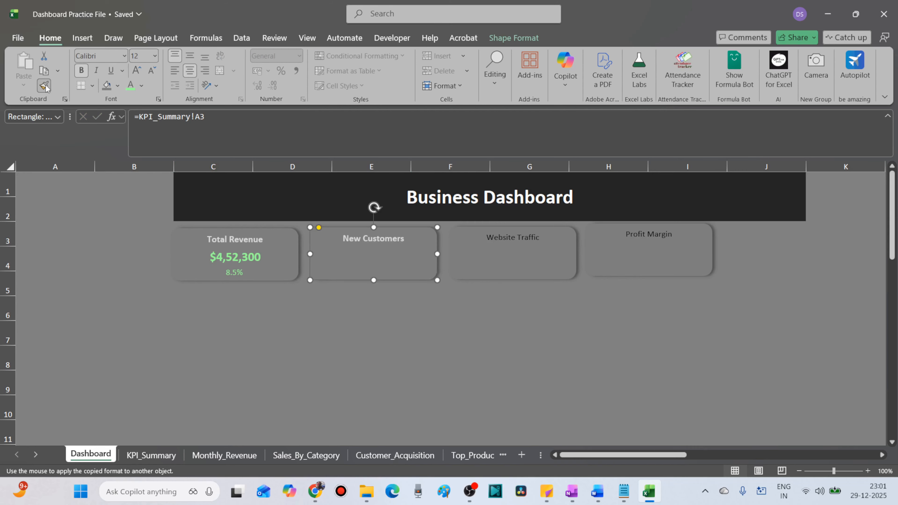
click(513, 253)
click(649, 249)
click(371, 333)
key(Escape)
Copy the revenue value's text box onto each of the other three KPI cards.
click(257, 246)
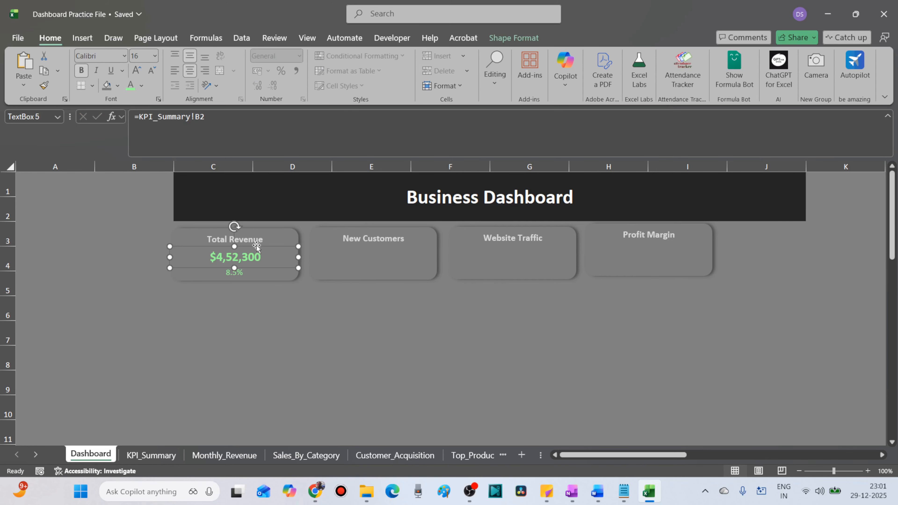
drag(257, 246, 385, 248)
shift+click(406, 275)
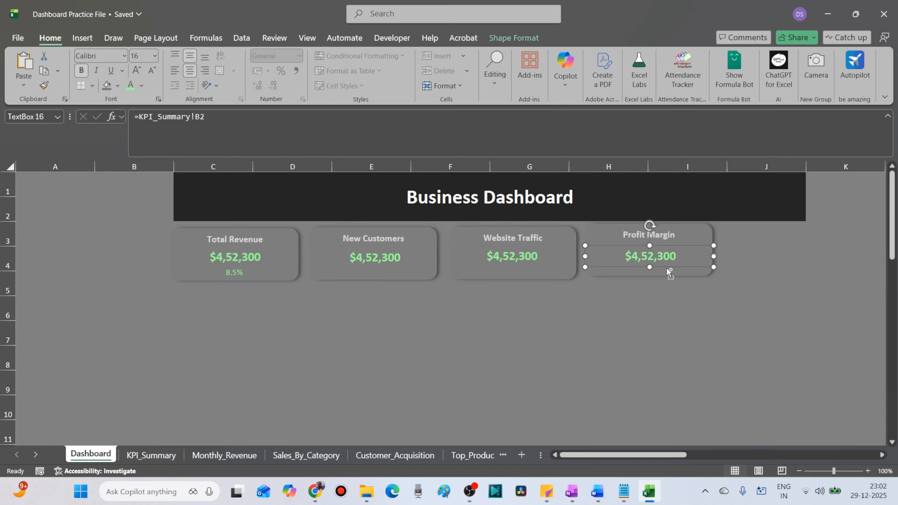
Link the copied value boxes to KPI_Summary cells B3, B4 and B5, and reapply the revenue value's bold green formatting.
click(389, 258)
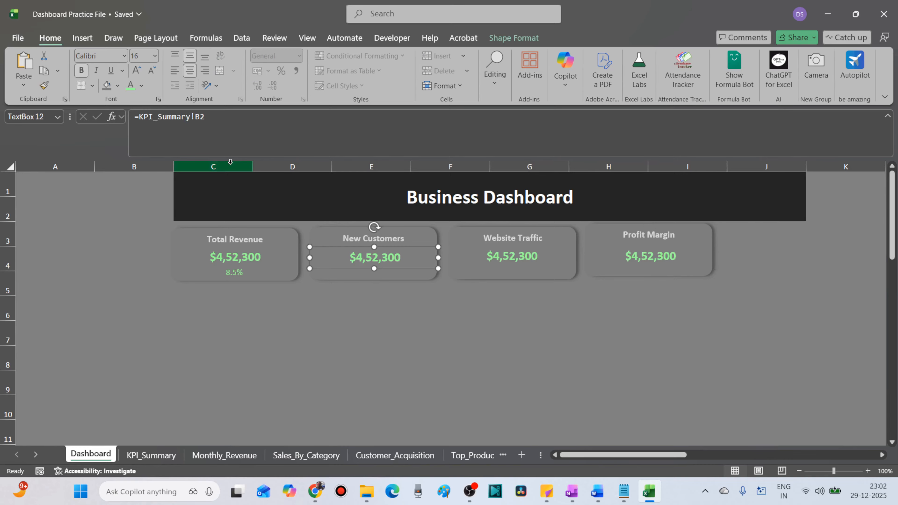
click(237, 127)
key(Return)
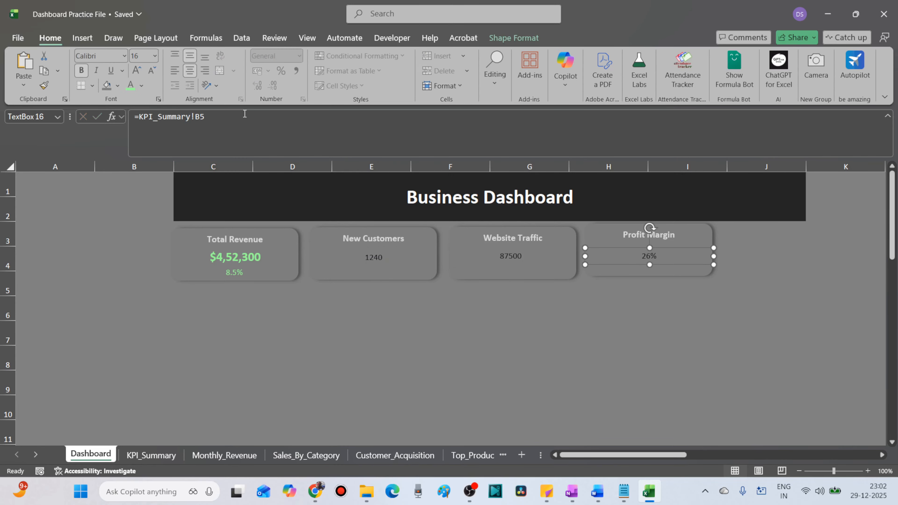
click(151, 455)
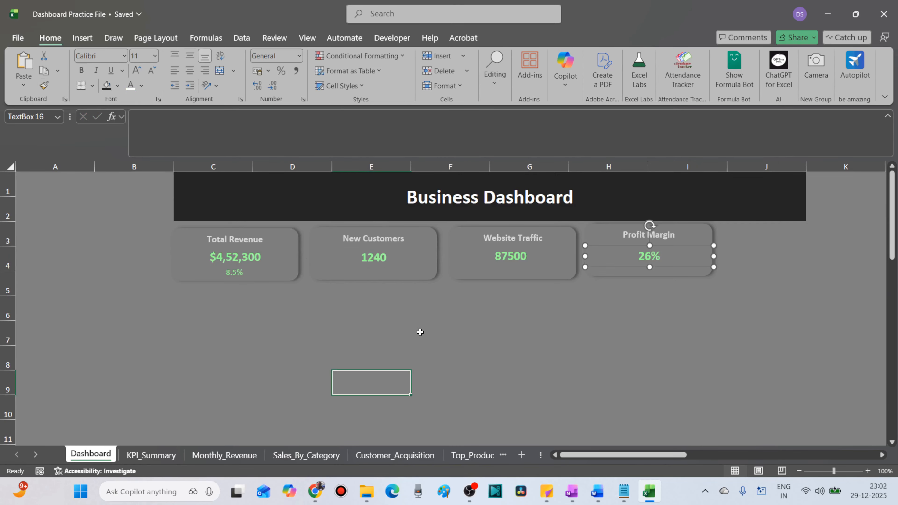
Copy the percentage change text box onto the New Customers, Website Traffic and Profit Margin cards.
click(228, 273)
drag(228, 274, 524, 283)
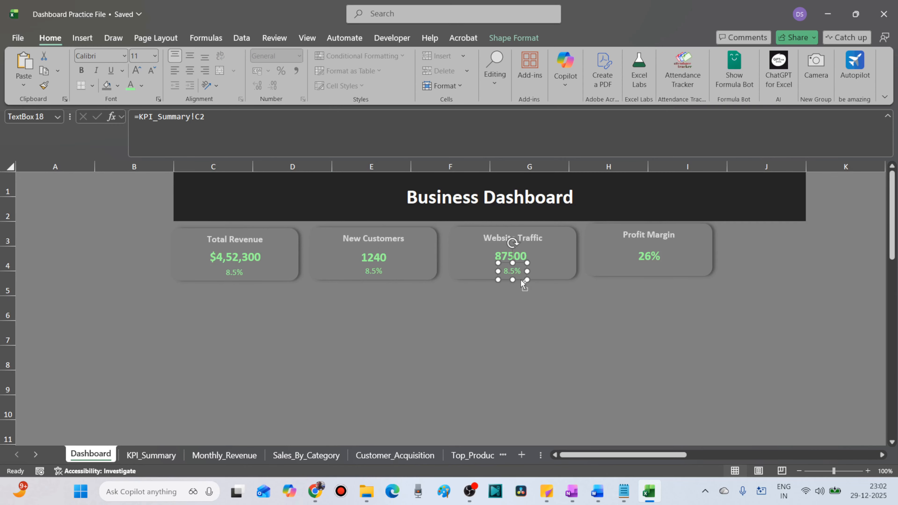
click(658, 304)
Link the copied percentage boxes to their own change percentages in KPI_Summary cells C3, C4 and C5.
click(374, 271)
click(213, 116)
key(BackSpace)
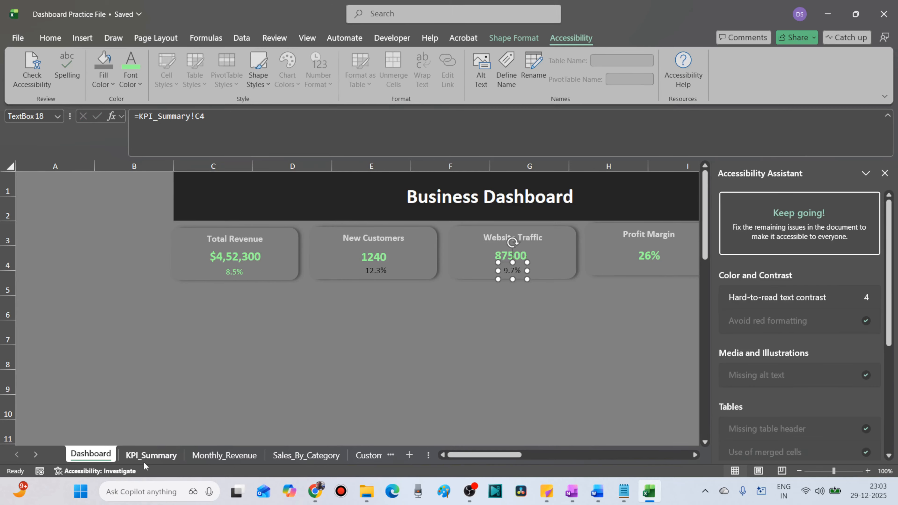
click(145, 458)
key(ctrl+Page_Up)
key(Escape)
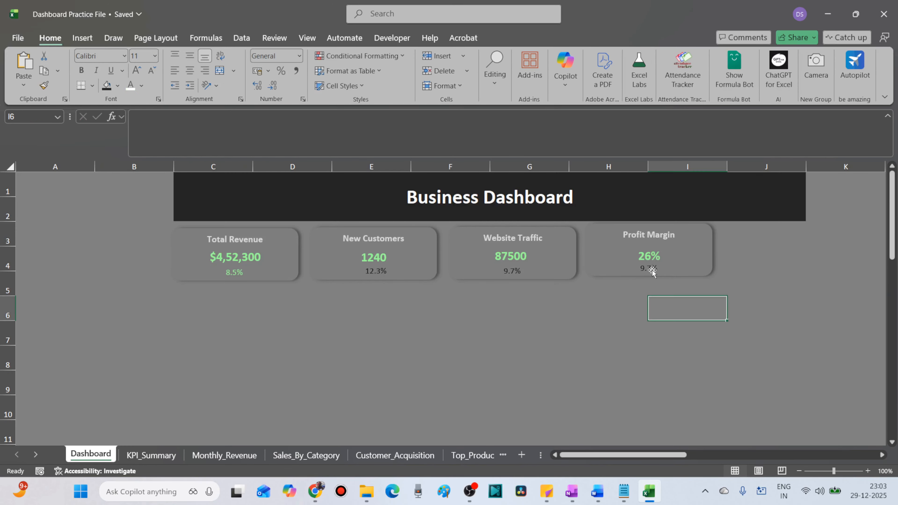
Apply the Total Revenue percentage's green formatting to the other three percentages and align the Profit Margin card with the row.
click(226, 274)
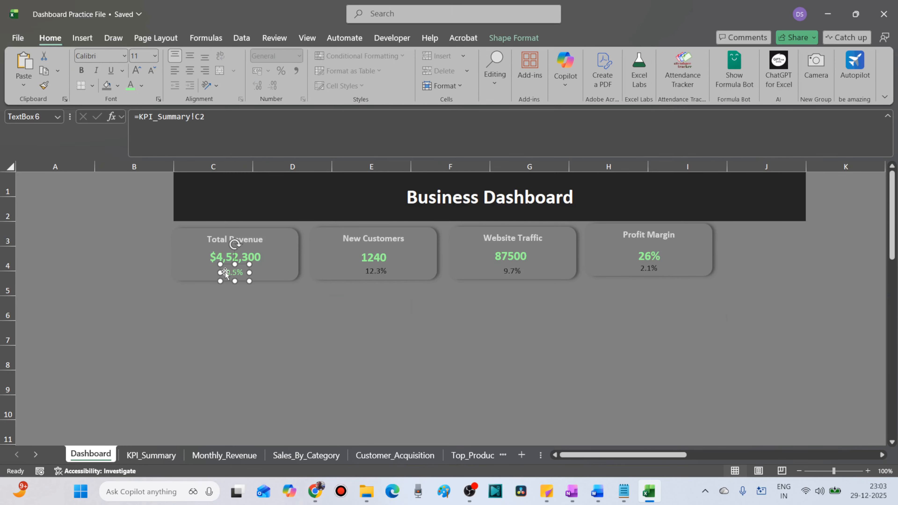
click(645, 257)
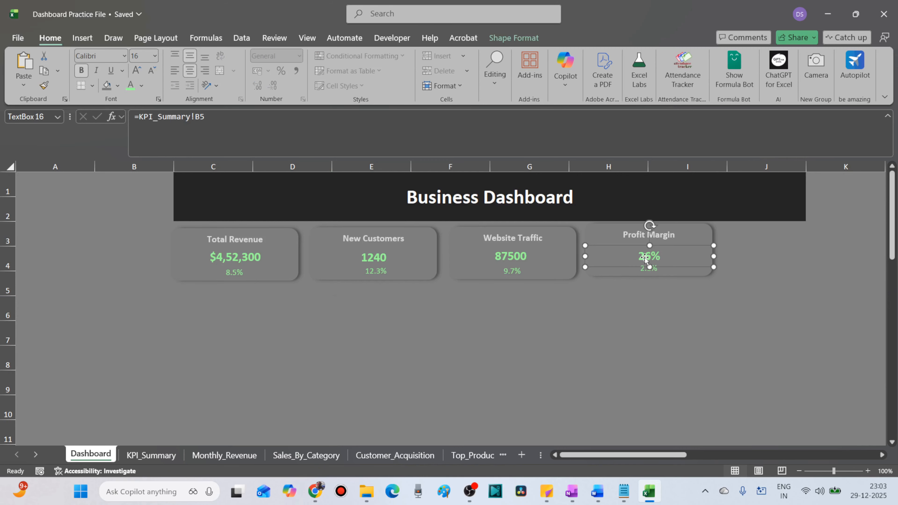
key(Escape)
drag(646, 257, 609, 276)
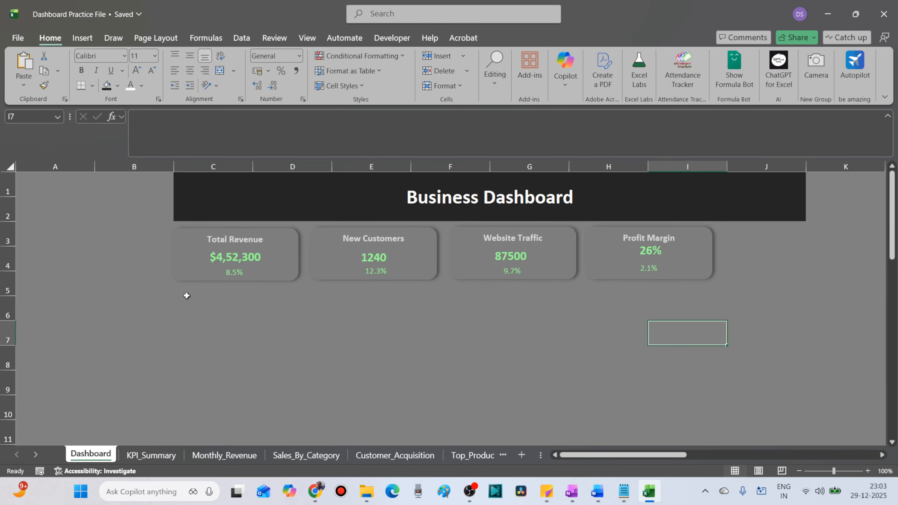
drag(184, 294, 477, 338)
click(529, 407)
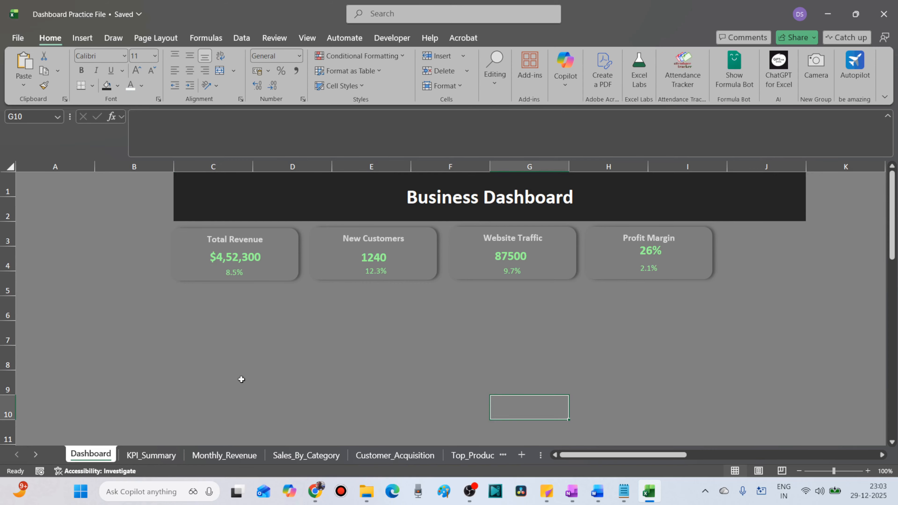
Check Step 4 in Word, then insert a dark-styled line chart from the Month and Revenue data on the Monthly_Revenue sheet.
key(alt+Tab)
scroll(270, 237, down, 3)
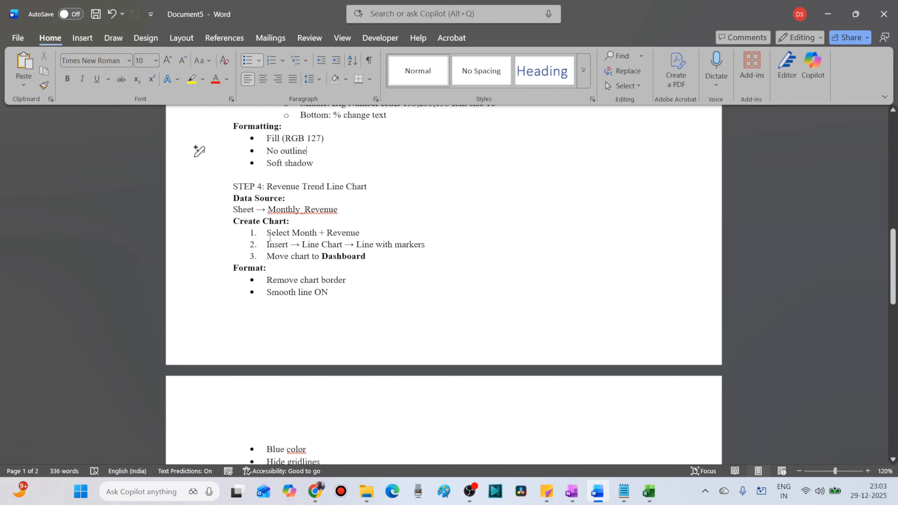
key(alt+Tab)
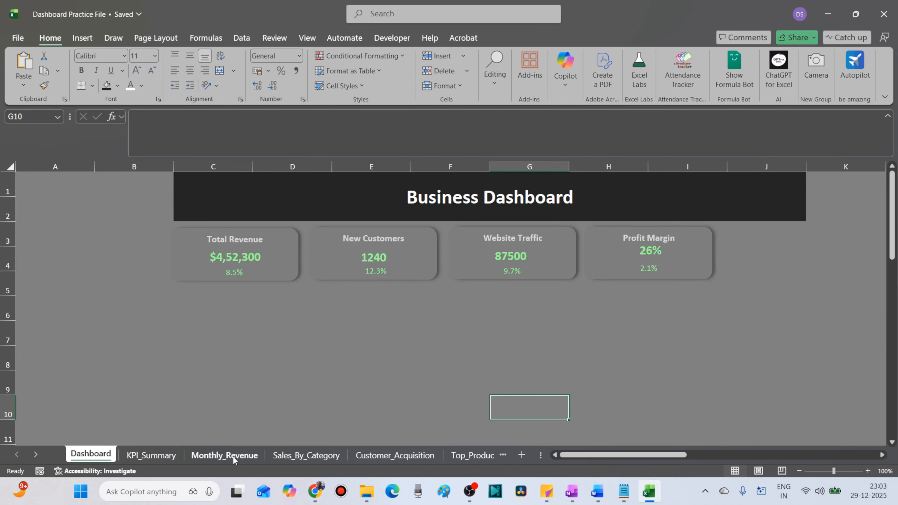
click(233, 456)
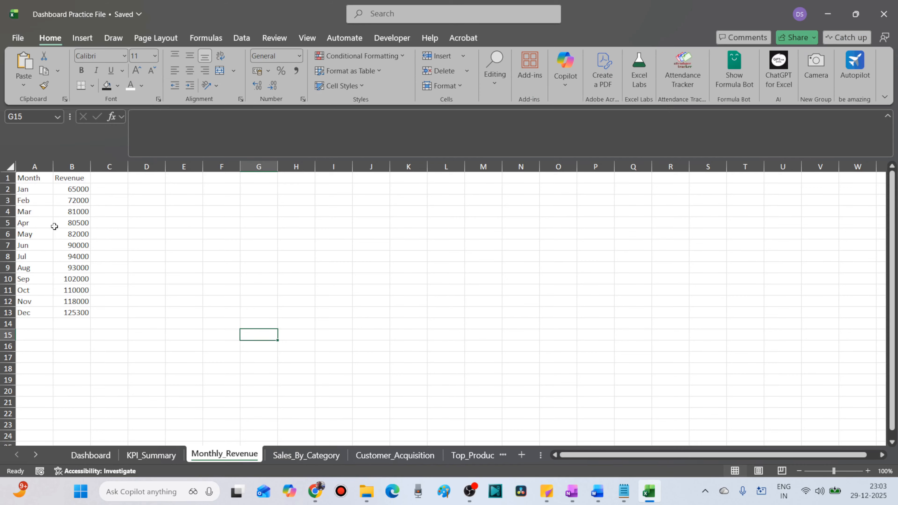
click(54, 226)
key(alt+n)
key(r)
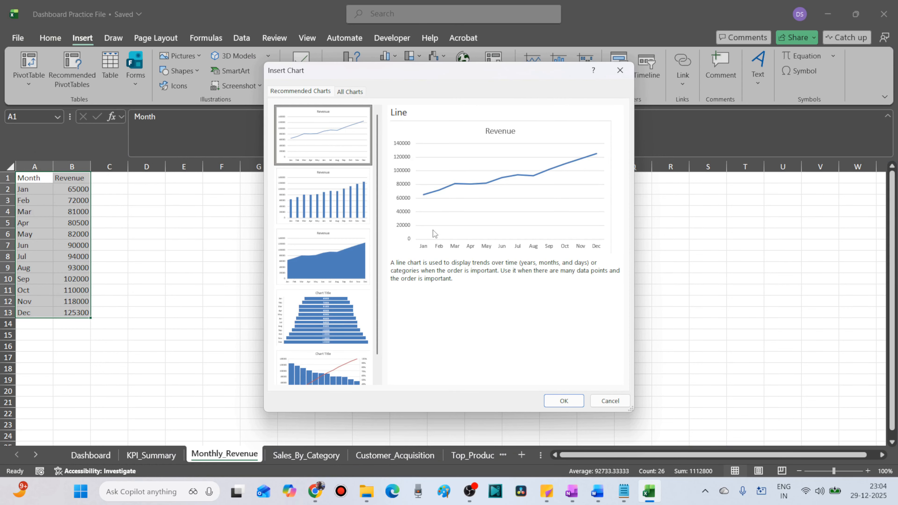
key(Return)
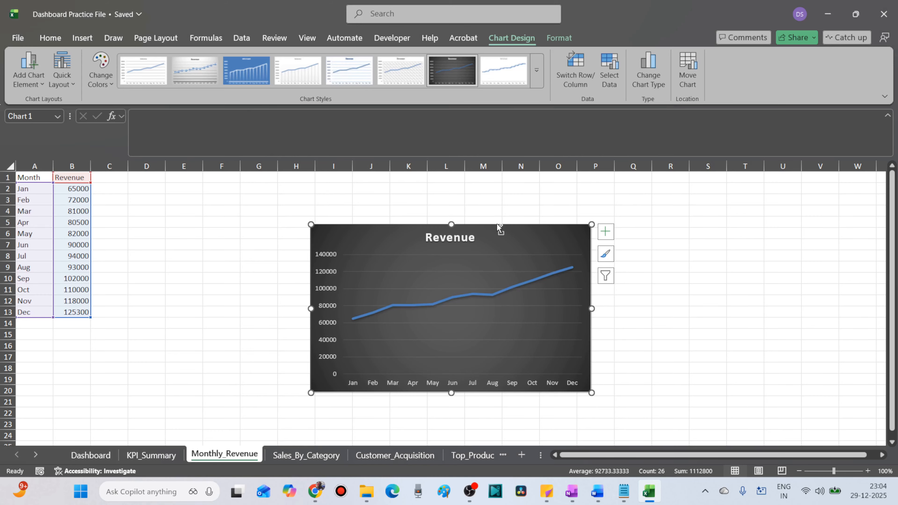
Place the revenue chart on the Dashboard sheet below the KPI cards and widen it to span the card row.
click(90, 455)
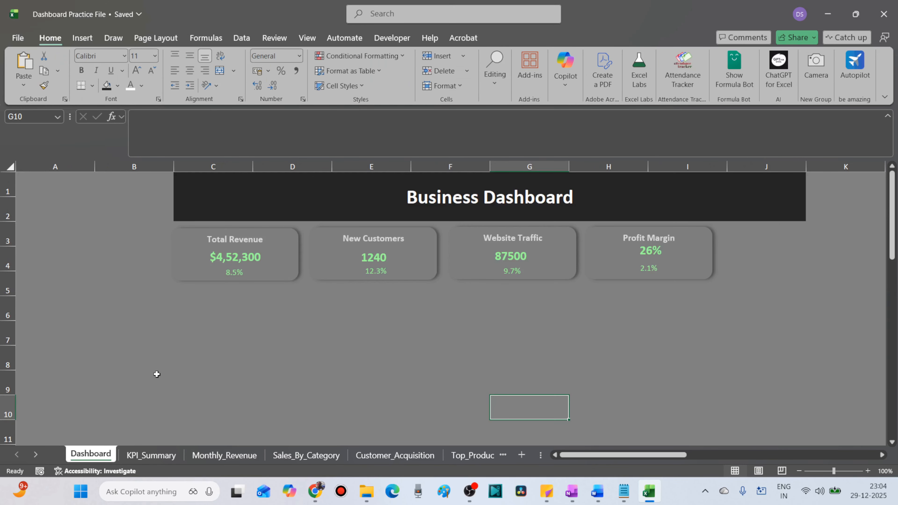
key(ctrl+v)
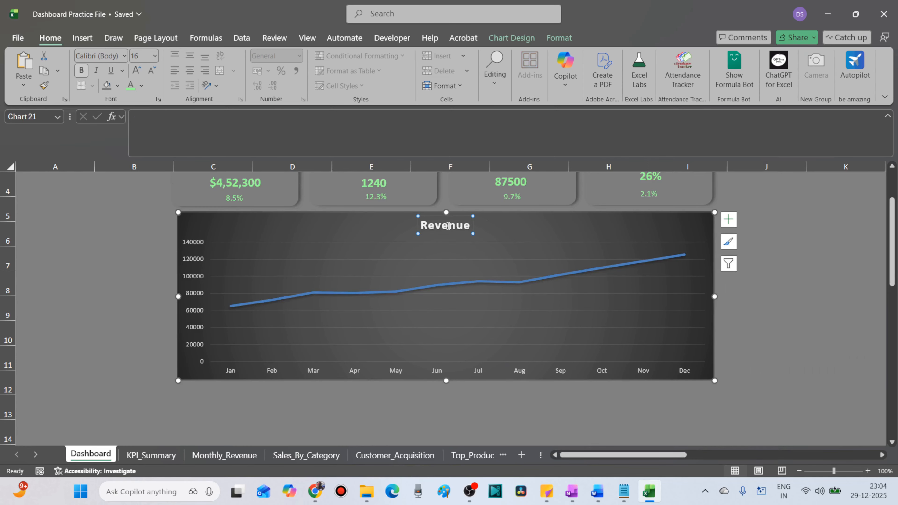
Title the chart Revenue Trend and remove its vertical axis and gridlines.
double_click(449, 225)
text(Revenue Trend)
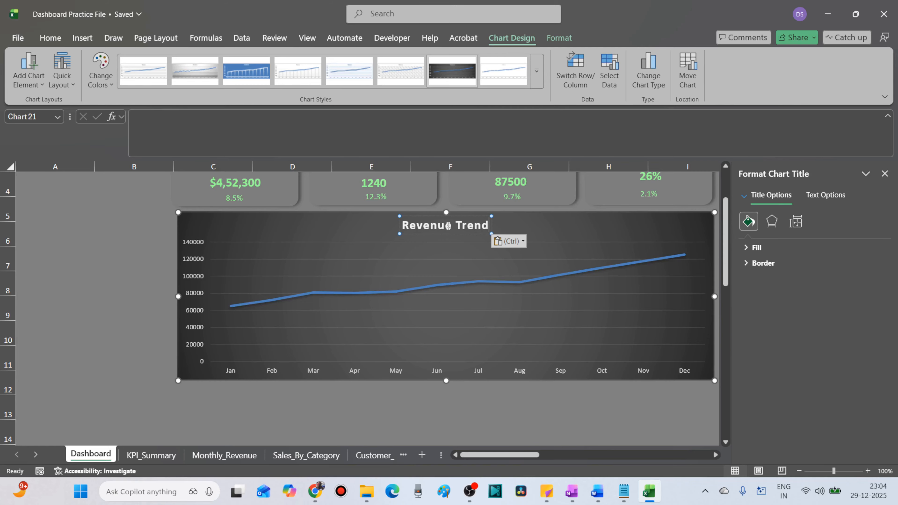
click(387, 339)
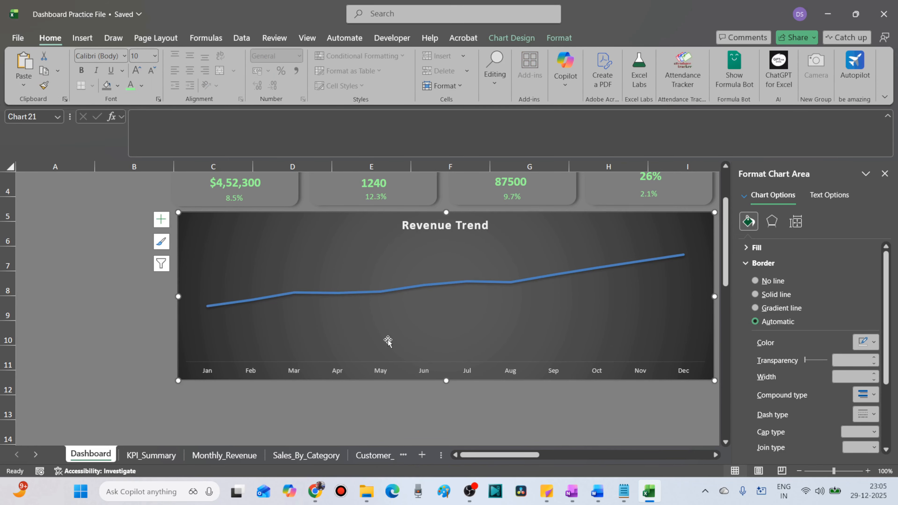
click(764, 318)
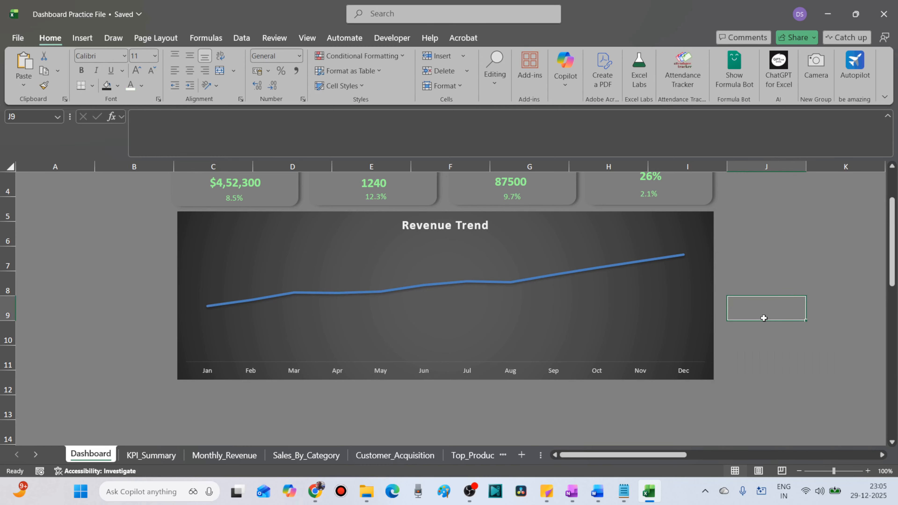
Check Step 5 in Word, then insert a dark-styled pie chart from the Category and Sales_Percent data on the Sales_By_Category sheet.
key(alt+Tab)
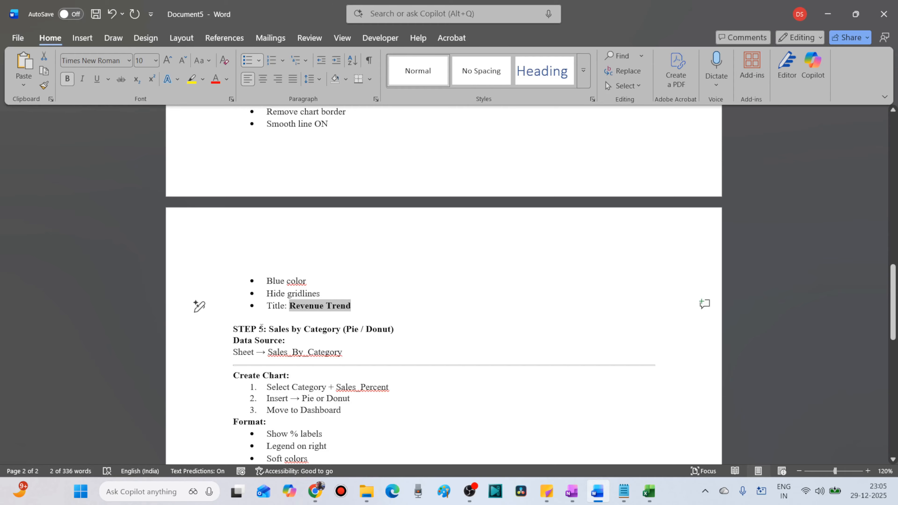
key(alt+Tab)
scroll(214, 270, down, 2)
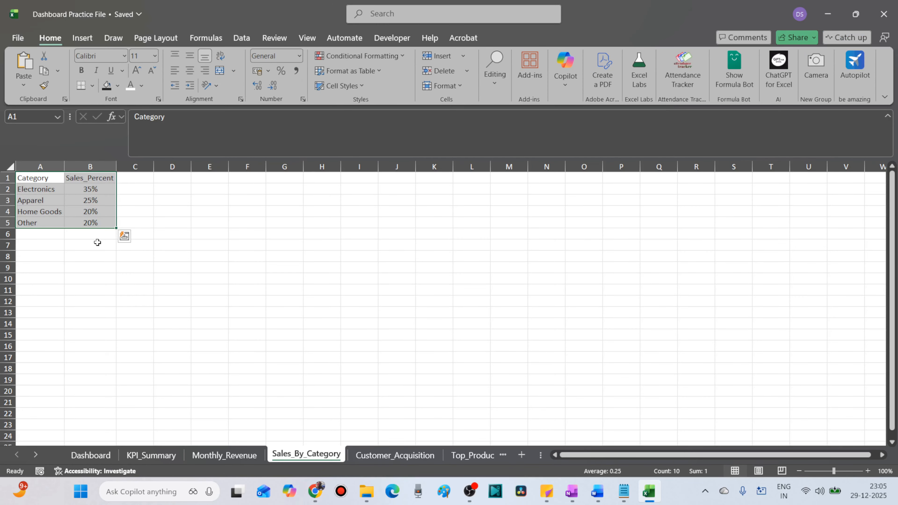
click(82, 37)
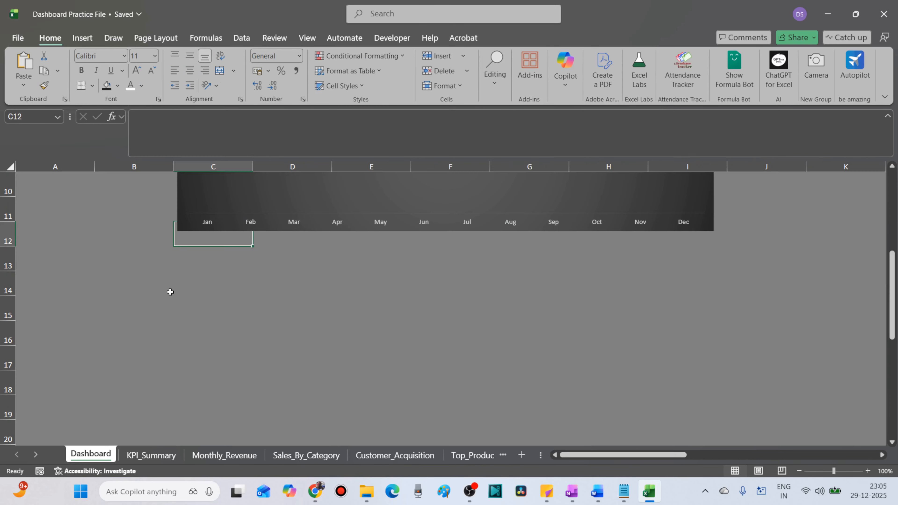
Place the pie chart on the Dashboard sheet directly below the Revenue Trend chart, aligned with its left edge.
click(223, 282)
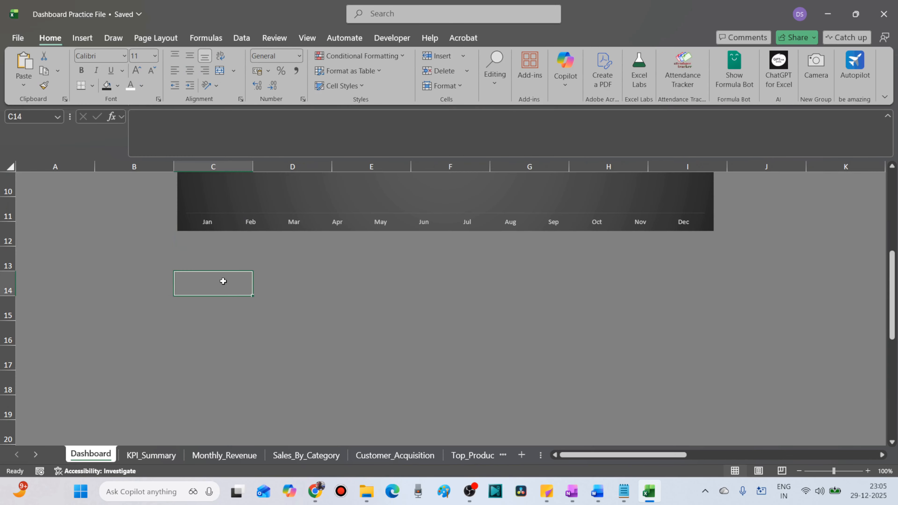
key(ctrl+v)
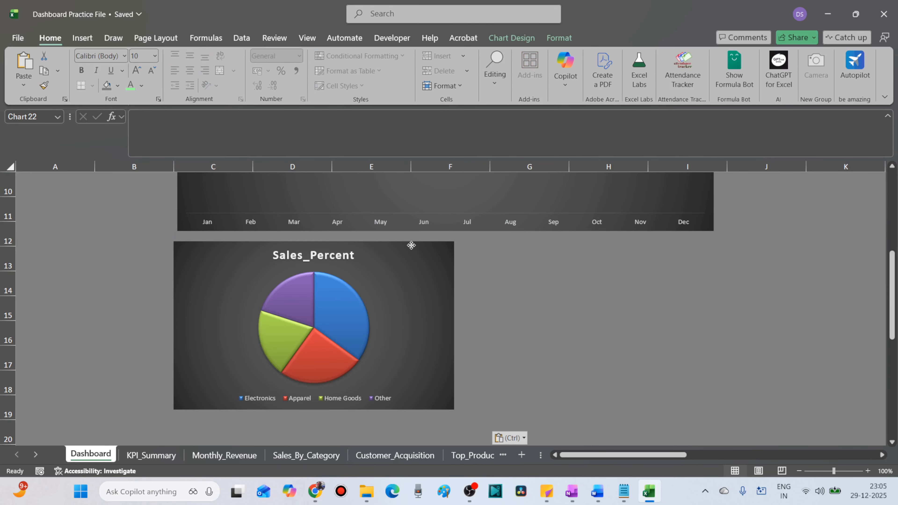
click(411, 245)
Title the pie chart Sales by Category, following the Word instructions, and show percentage labels on its slices.
key(alt+Tab)
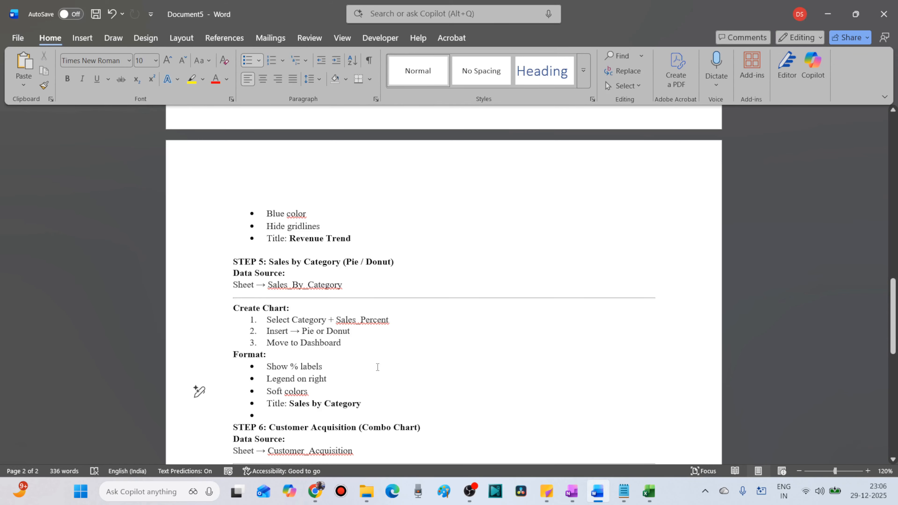
key(alt+Tab)
key(alt+Tab)
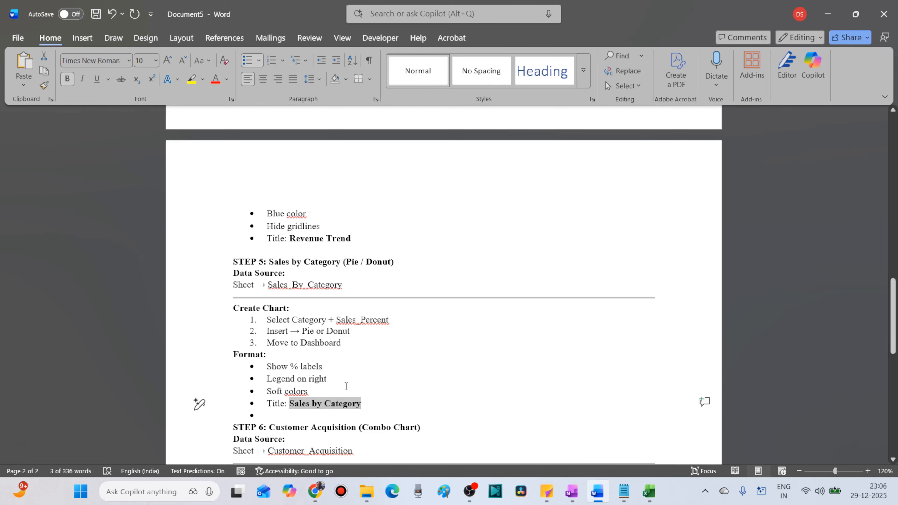
key(alt+Tab)
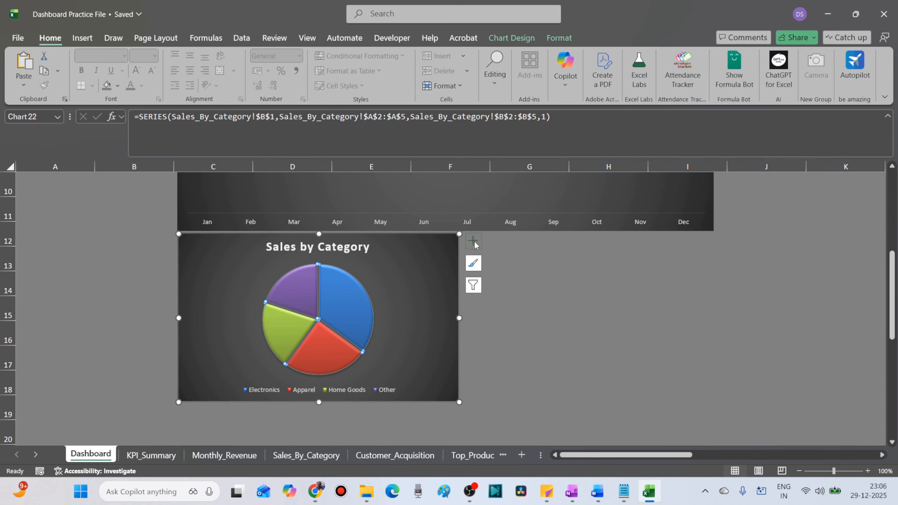
click(525, 315)
Set up a Clustered Column - Line combo chart from the Month, New_Customers and Conversion_Rate data on the Customer_Acquisition sheet.
key(alt+Tab)
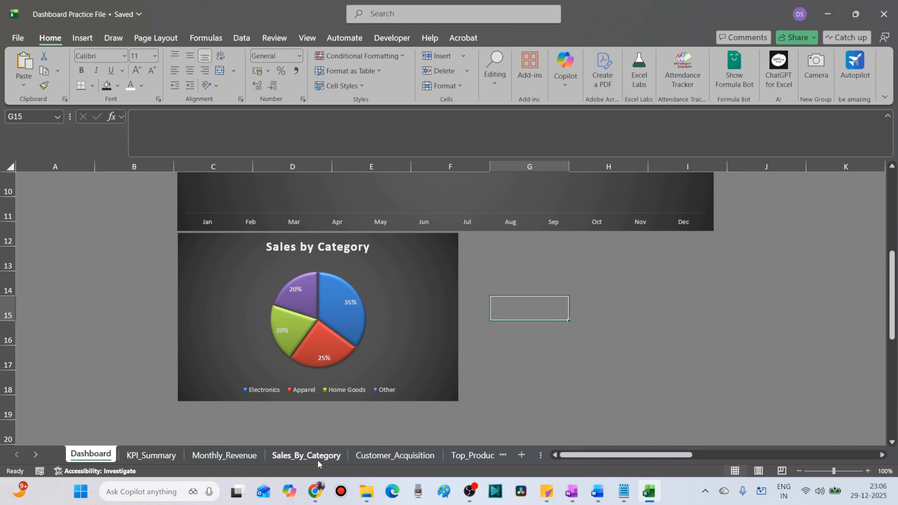
click(395, 455)
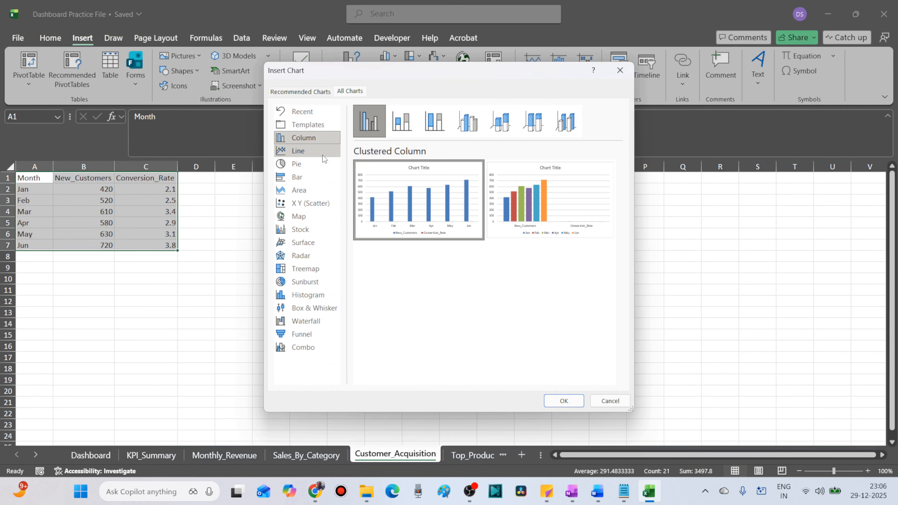
key(End)
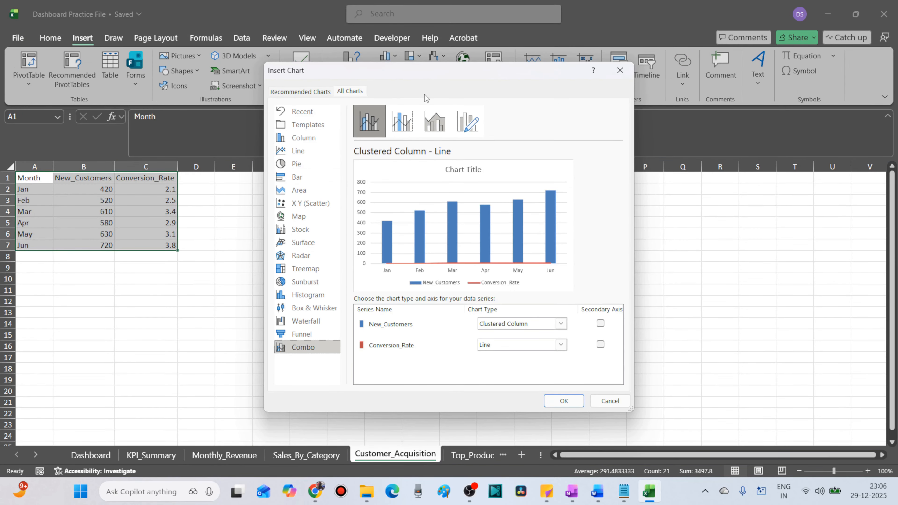